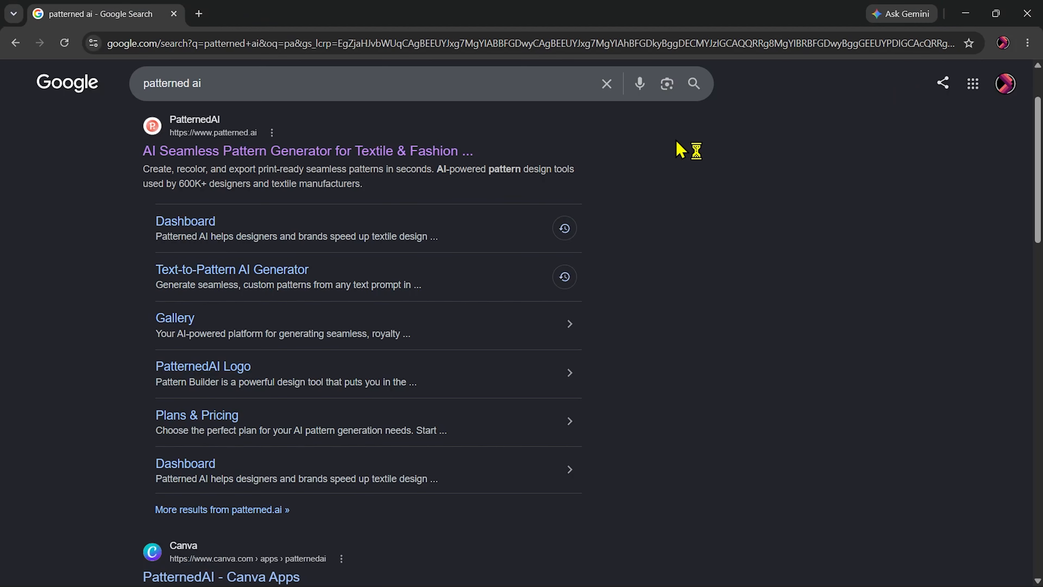
Open the PatternedAI website from the search results and log in with the Google account.
click(413, 154)
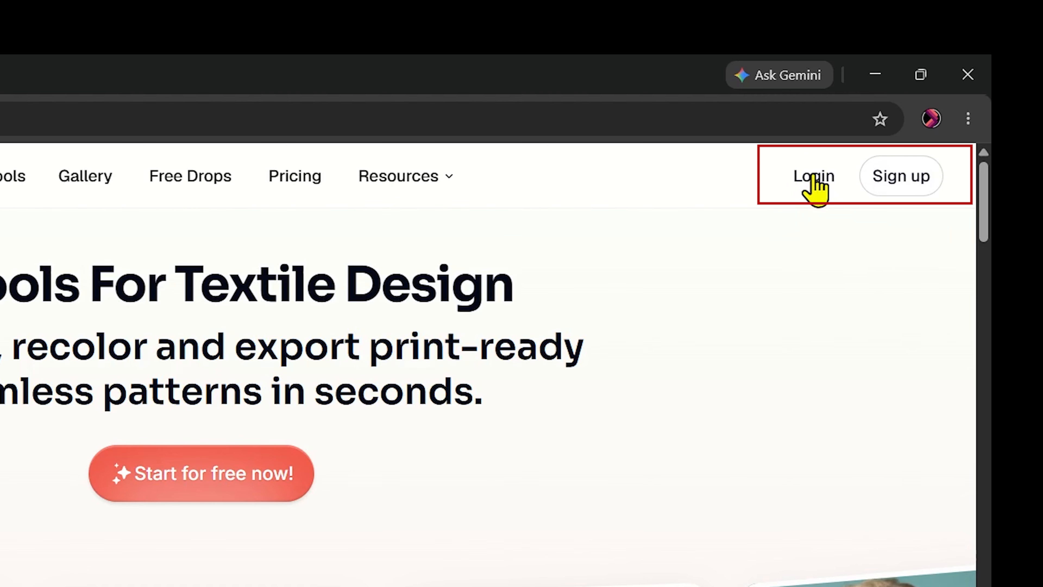
click(815, 180)
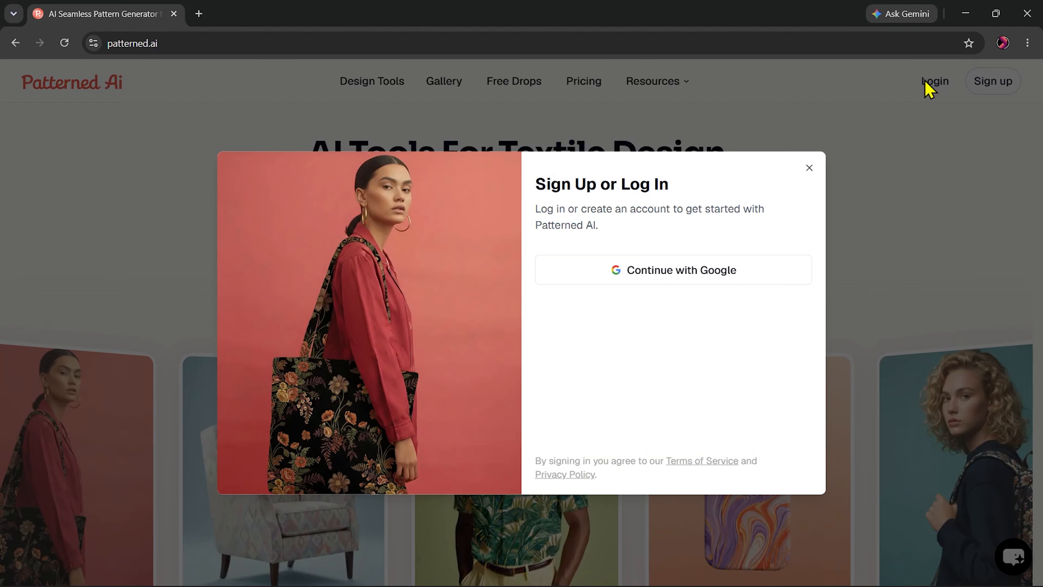
click(679, 275)
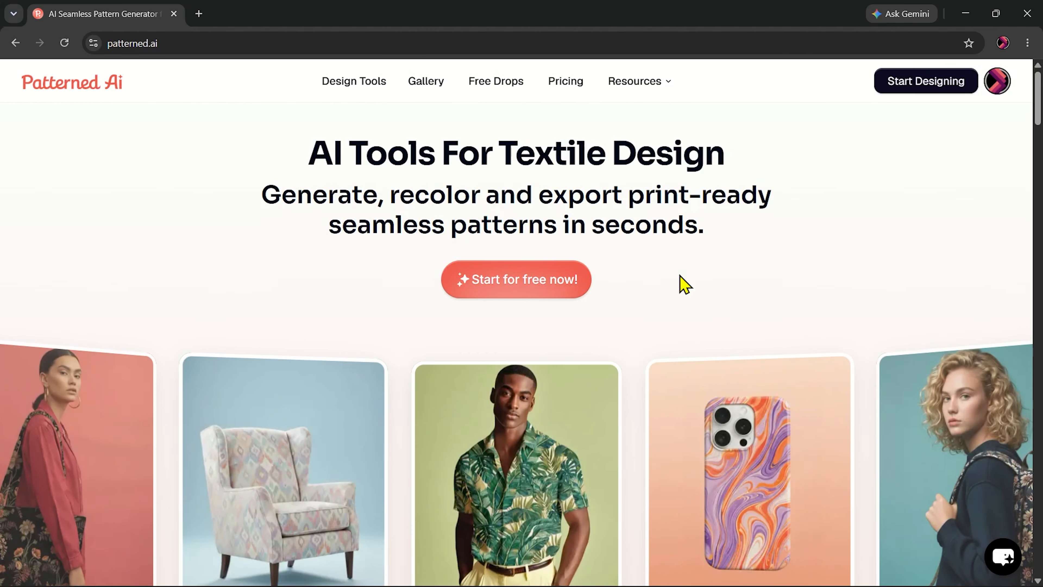
Start designing and create a new pattern using generation from a text description.
click(893, 84)
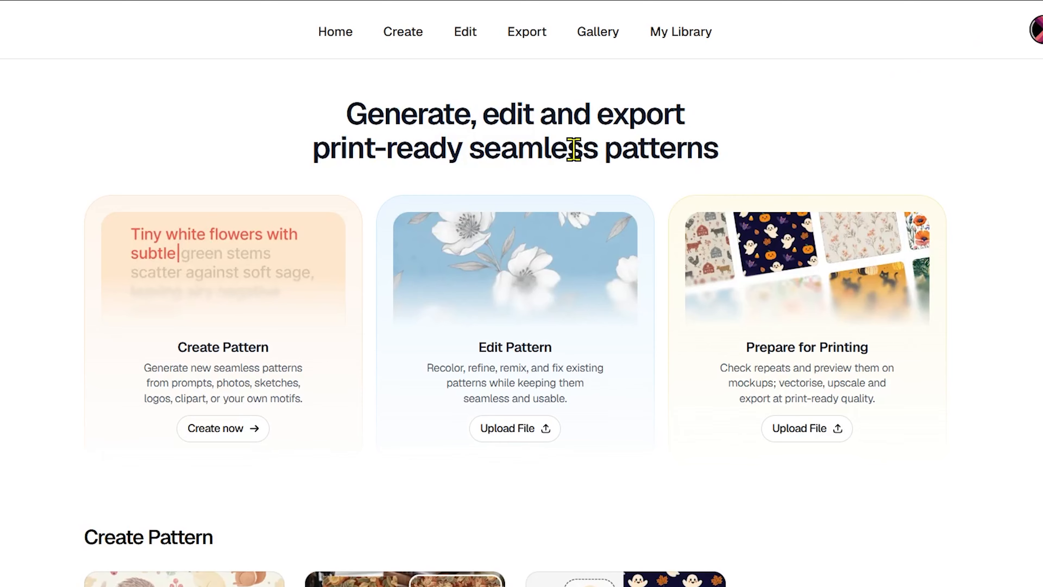
click(243, 427)
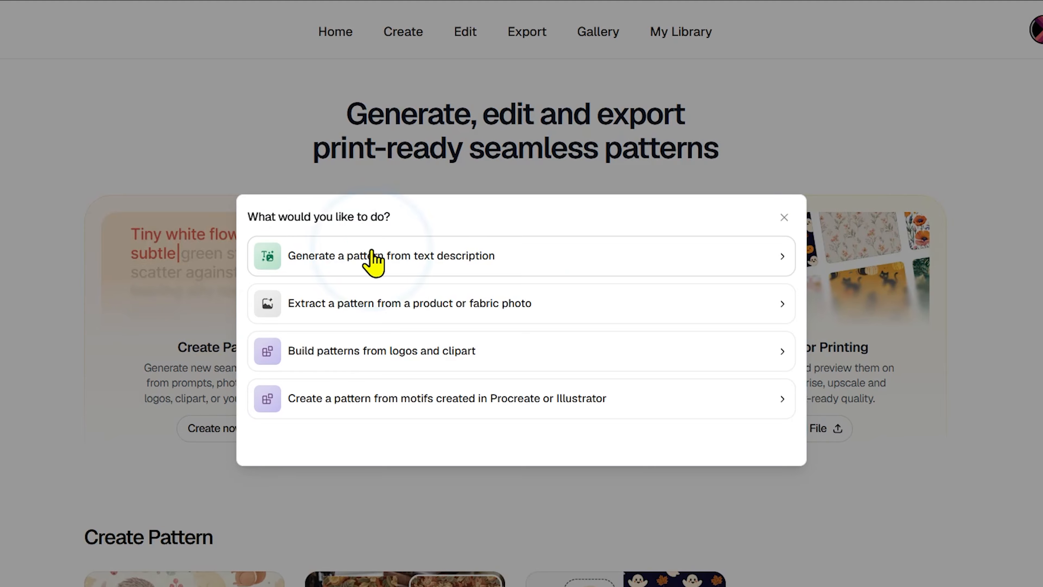
Copy the geometric maze-like lines prompt from prompts.txt and replace the sample text in the PatternedAI prompt with it.
key(alt+Tab)
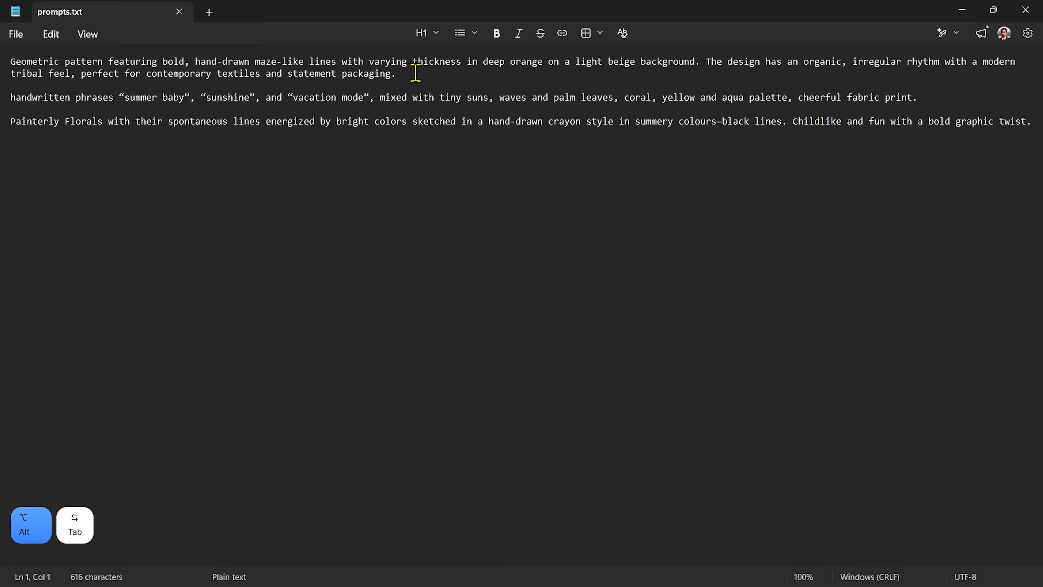
drag(417, 70, 12, 65)
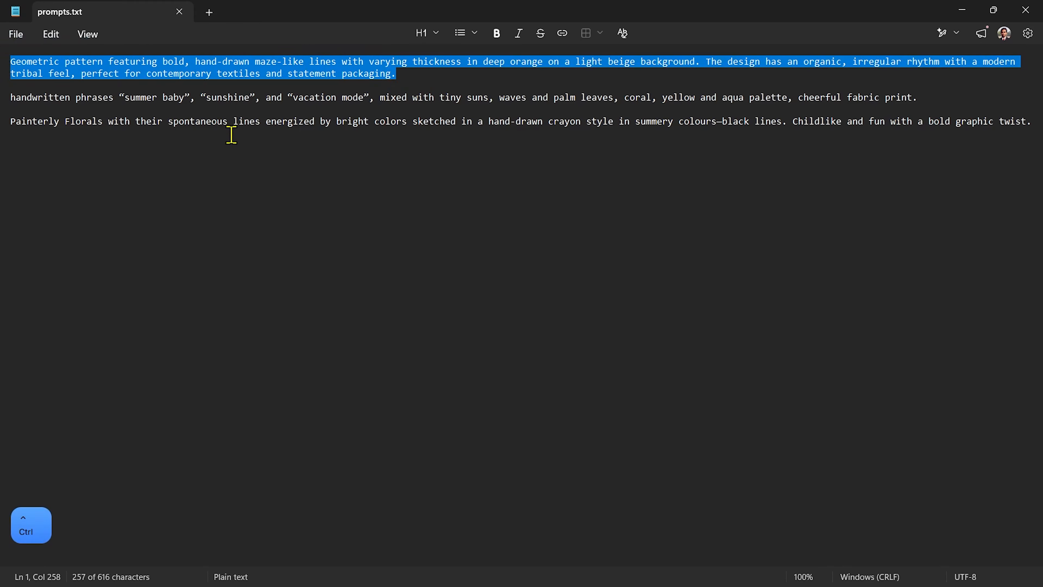
key(ctrl+c)
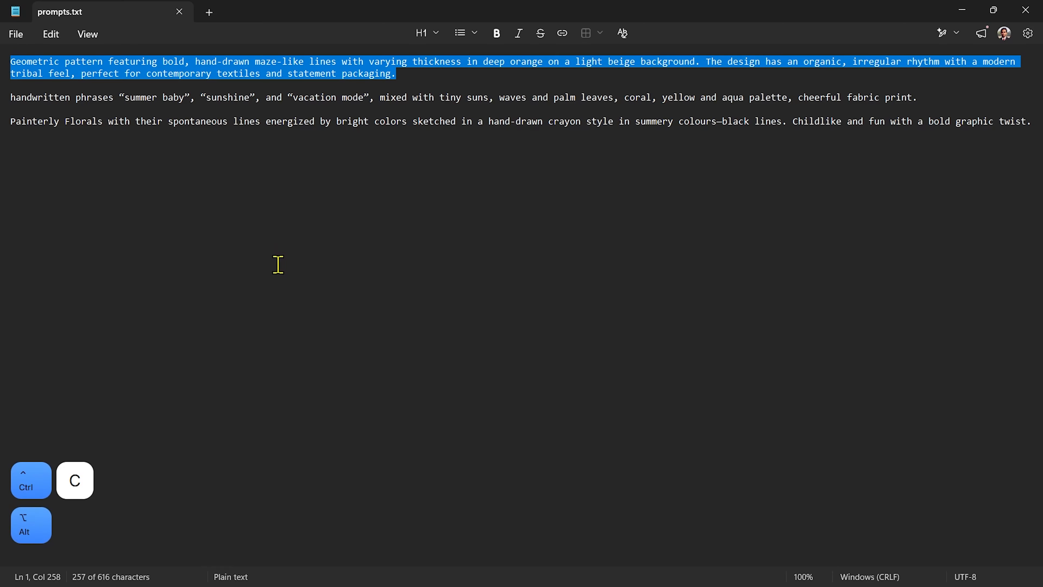
key(alt+Tab)
key(alt+Tab)
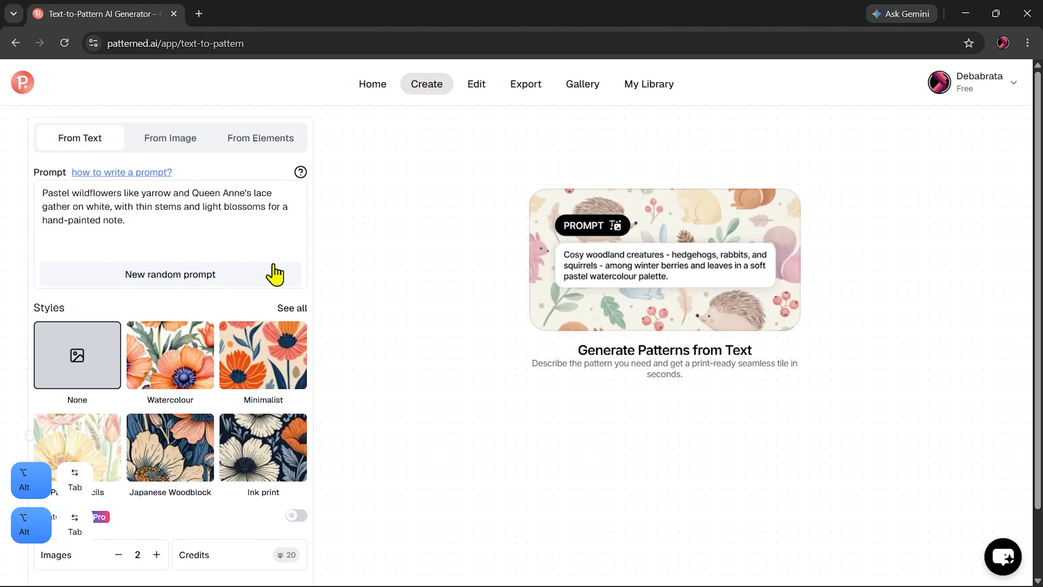
drag(151, 221, 18, 193)
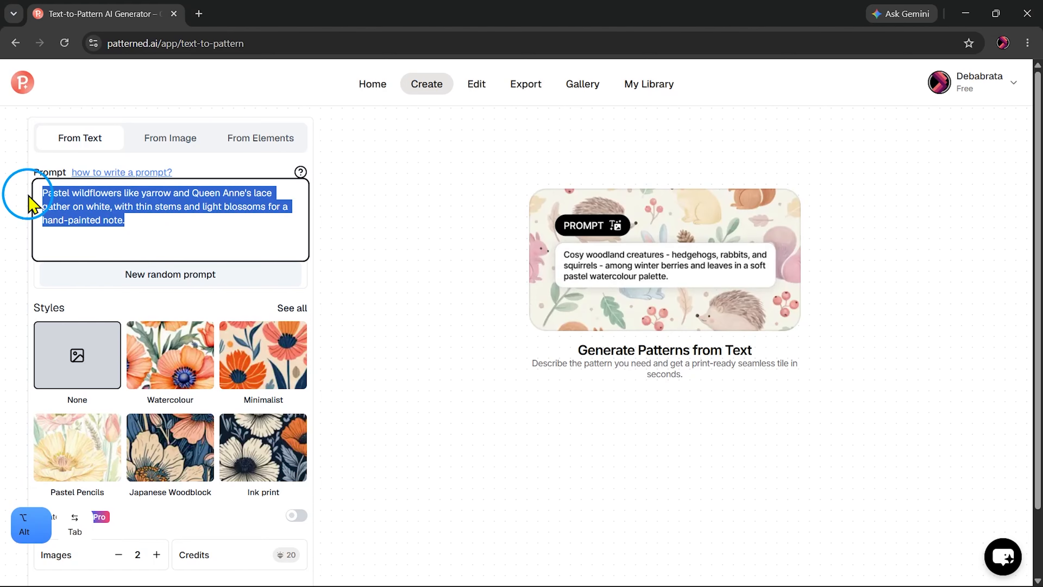
key(ctrl+v)
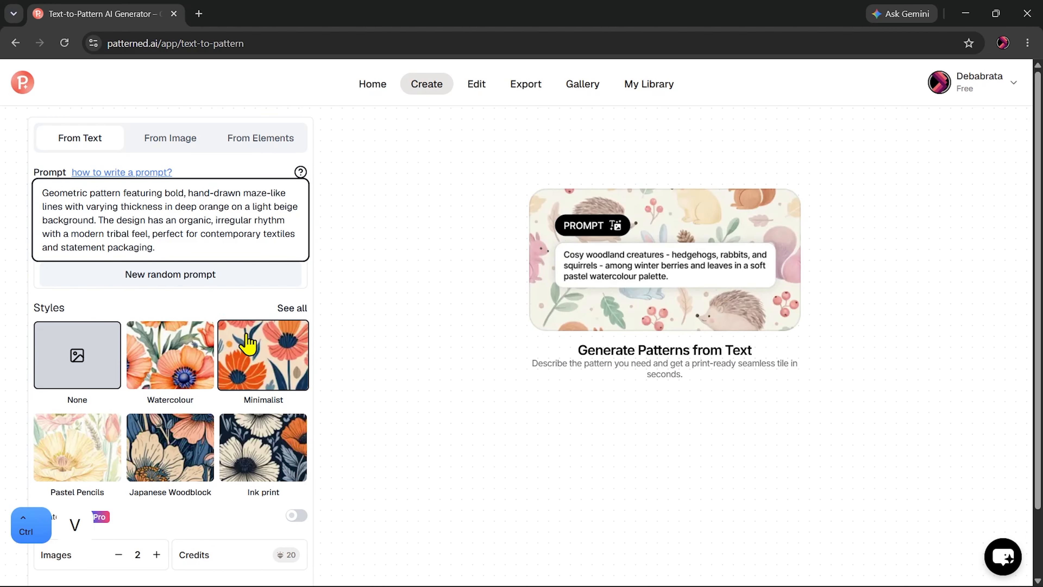
View the full list of pattern styles and close it without choosing one.
scroll(254, 226, down, 2)
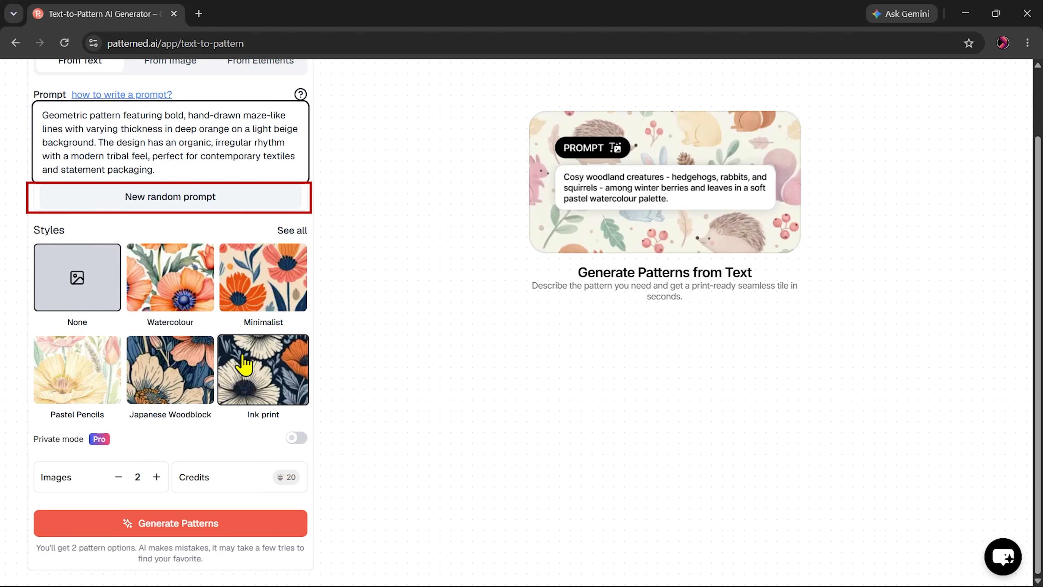
click(300, 232)
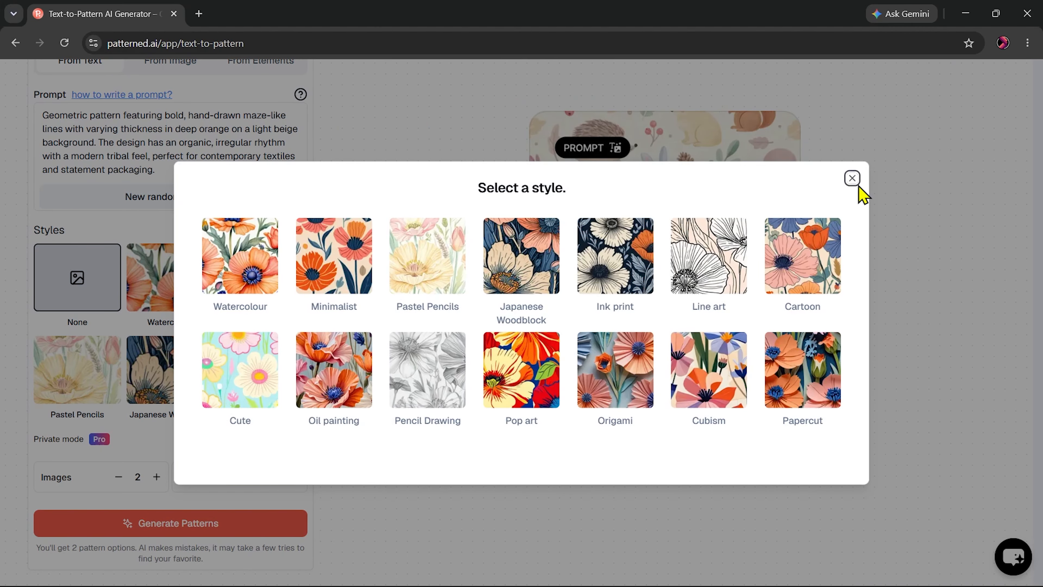
click(853, 179)
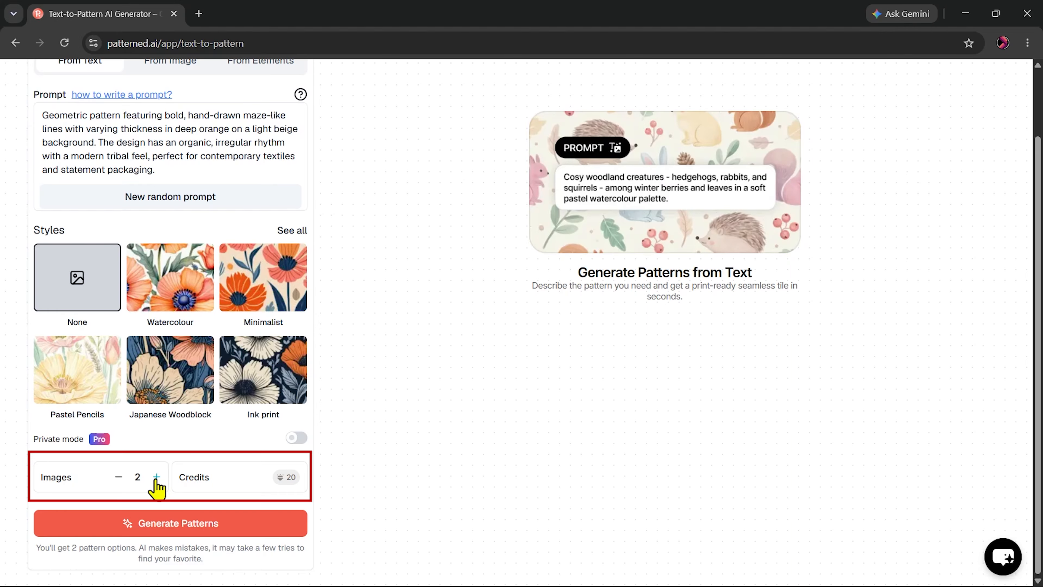
Try raising the number of images to 4 and return it to 2.
click(157, 478)
click(155, 478)
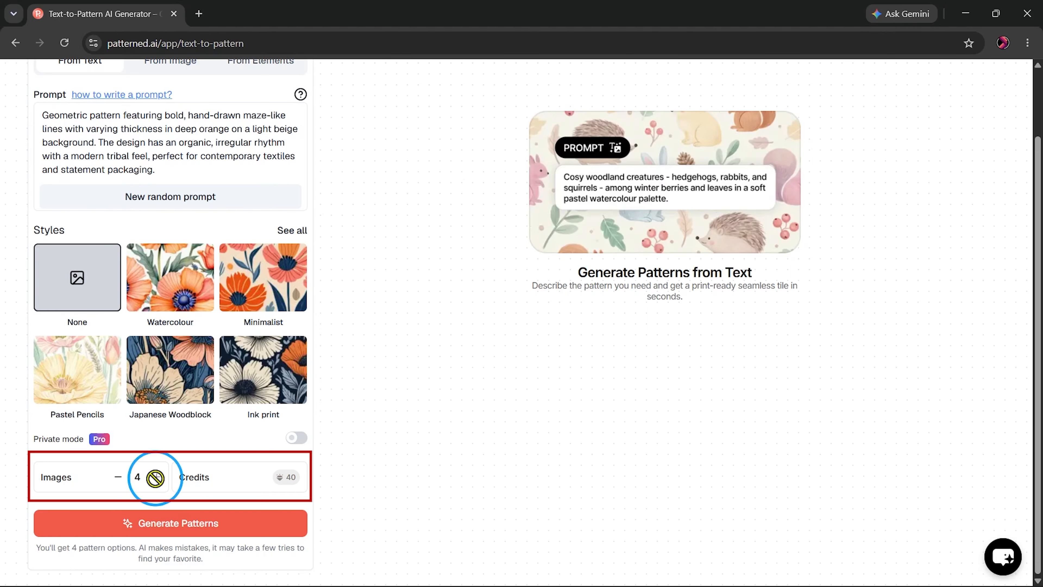
click(121, 477)
click(120, 476)
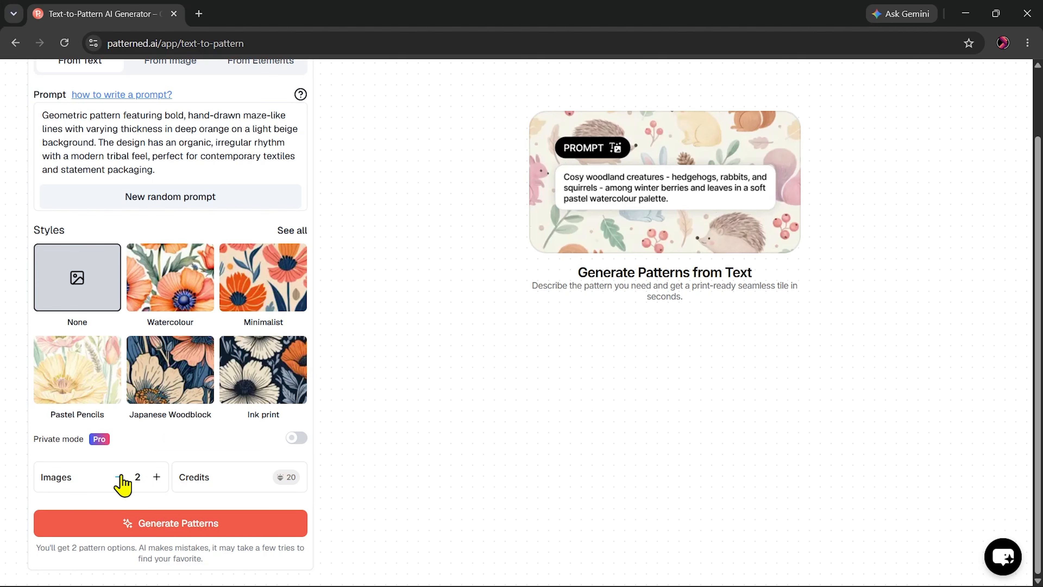
Generate the patterns from the geometric maze prompt and dismiss the feedback request below the results.
click(176, 531)
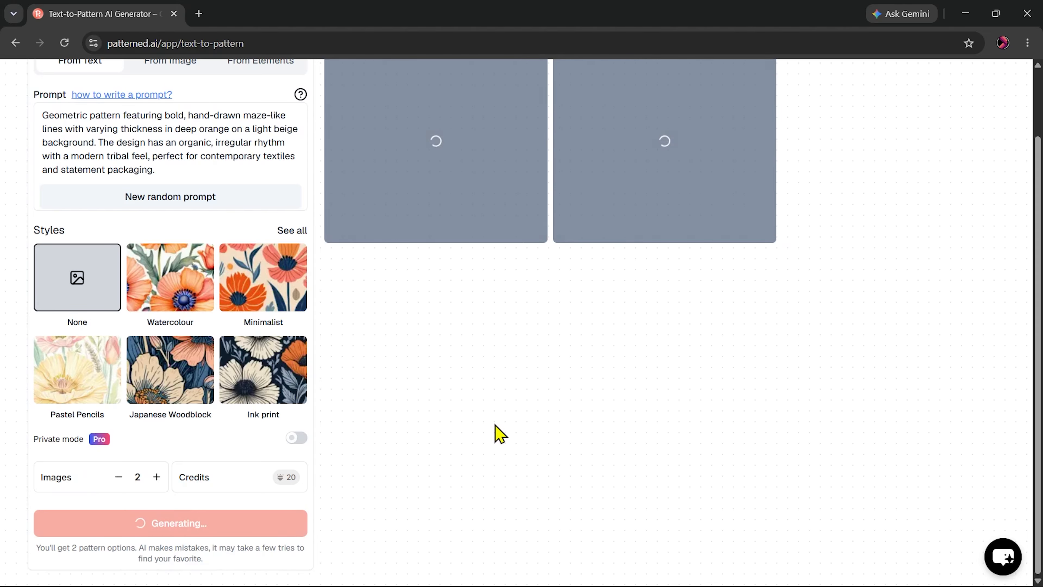
scroll(499, 435, up, 2)
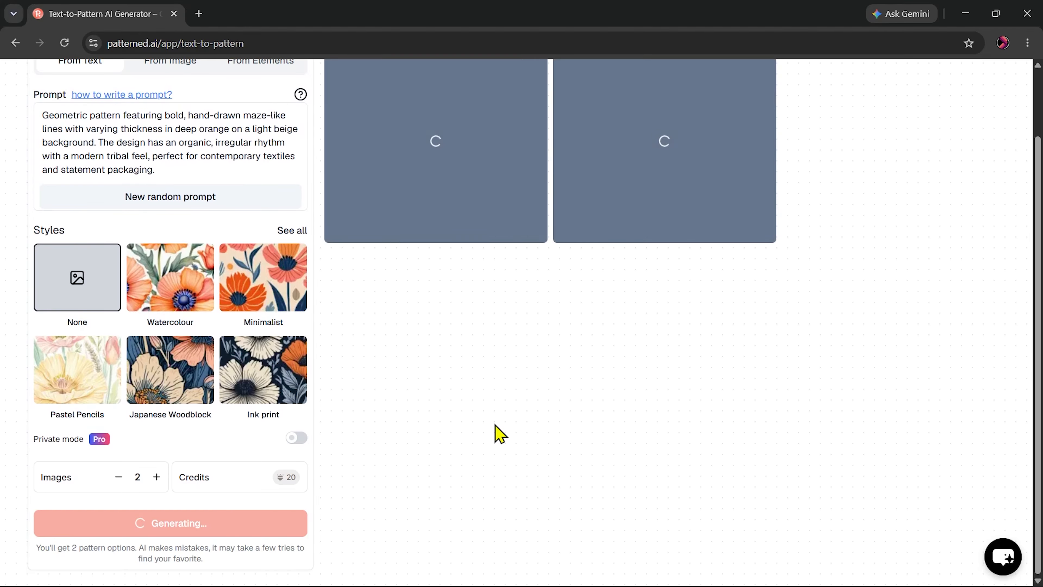
click(840, 384)
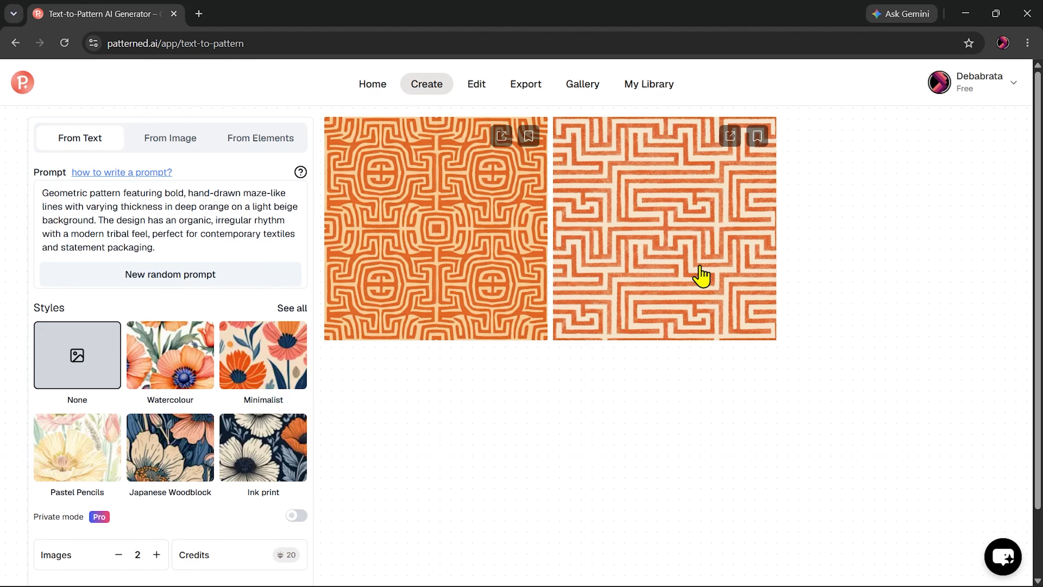
Preview the second maze pattern on the room wall mockup at a larger pattern scale and close the preview.
click(596, 225)
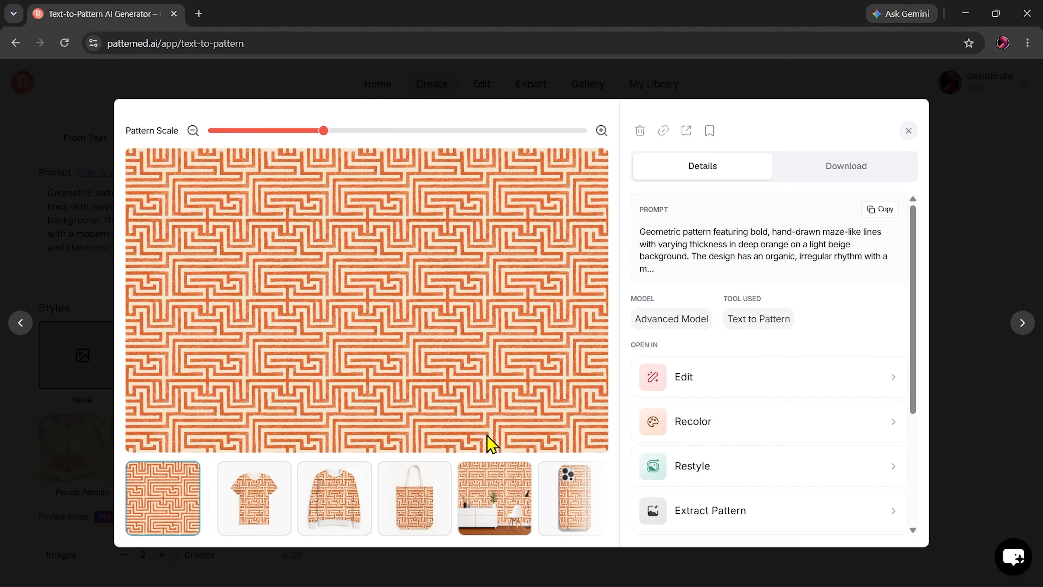
click(485, 498)
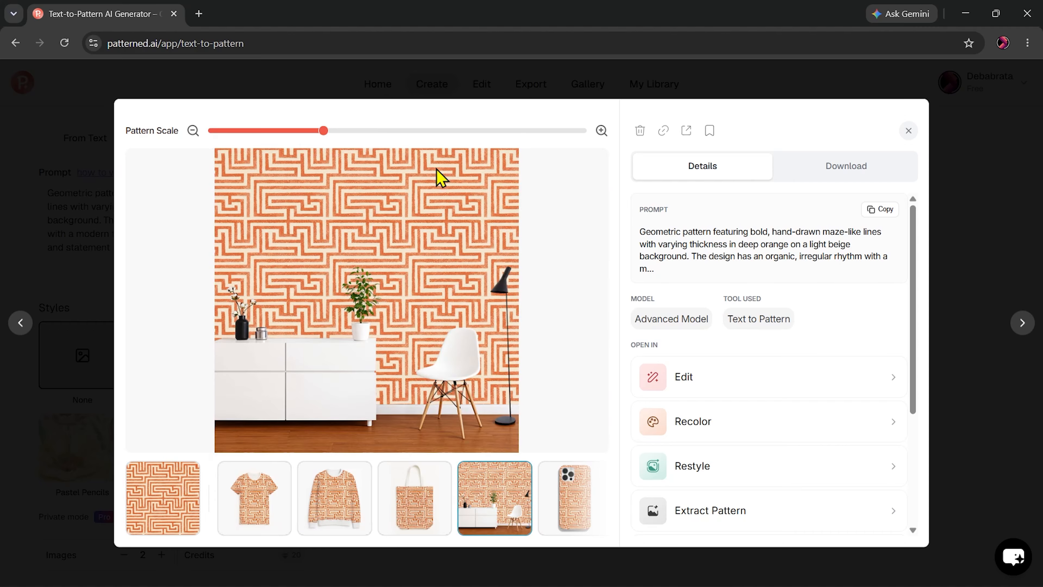
drag(324, 130, 362, 131)
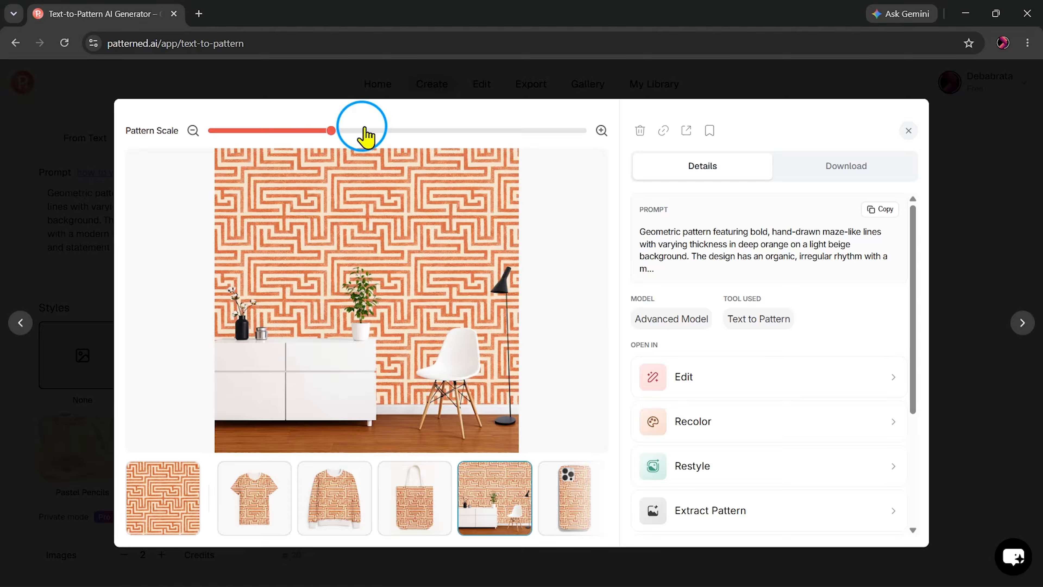
drag(364, 134, 366, 138)
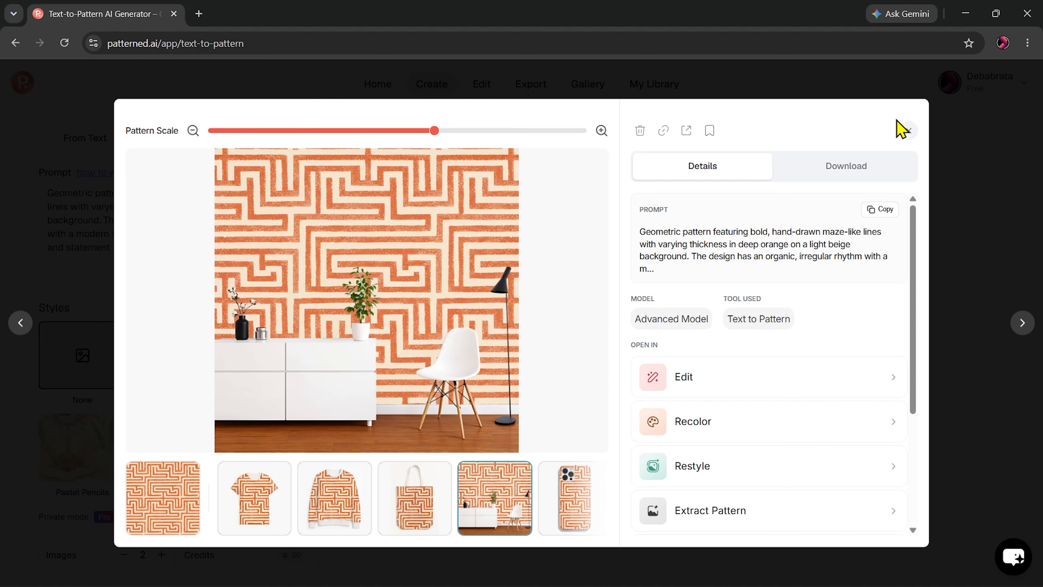
click(908, 132)
Copy the Painterly Florals prompt from prompts.txt and replace the maze prompt in PatternedAI with it.
key(alt+Tab)
key(ctrl+c)
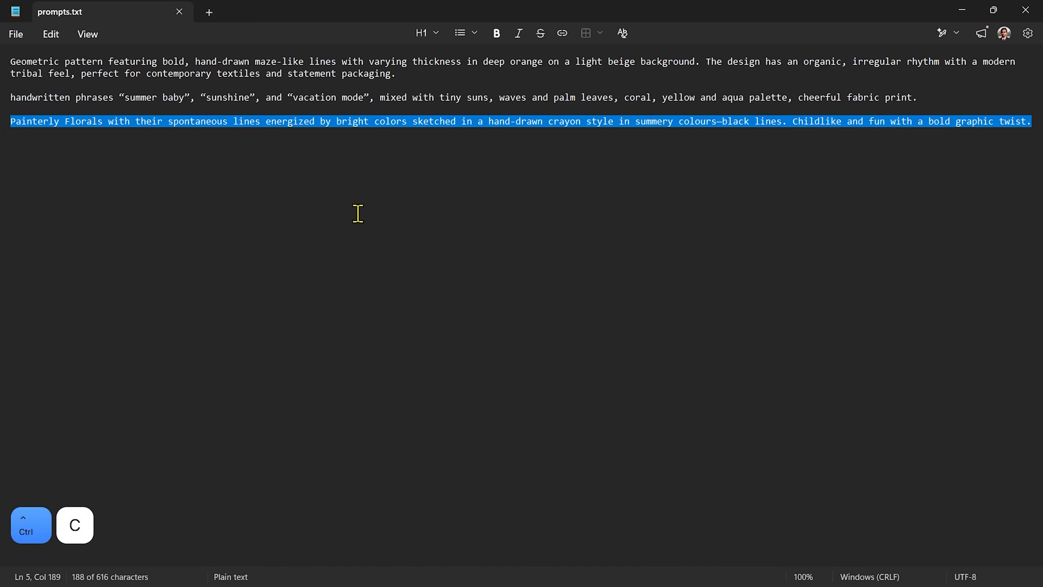
key(alt+Tab)
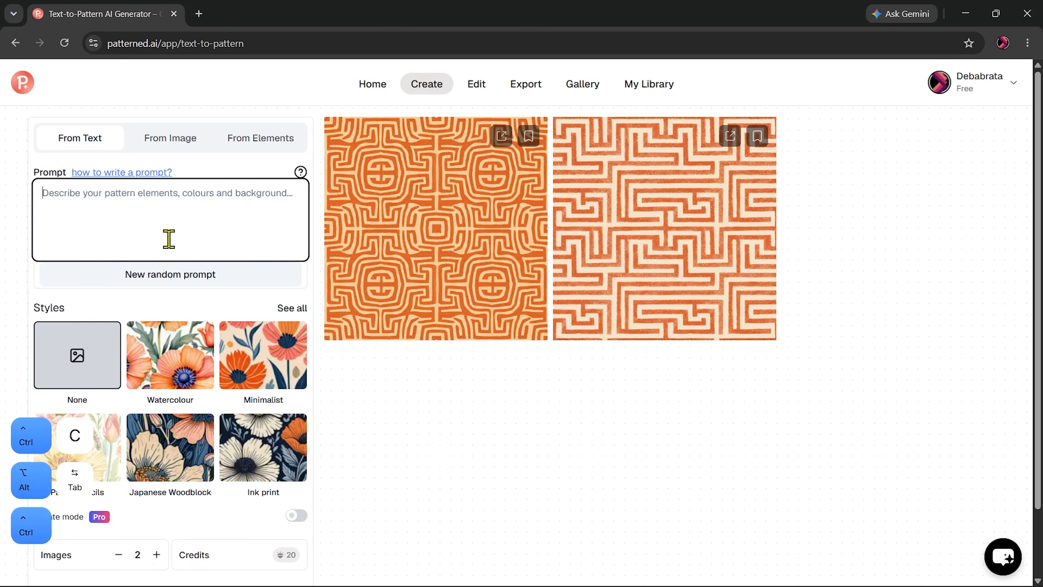
key(ctrl+v)
Choose the Line art style from the full style list and generate the floral patterns.
scroll(248, 432, down, 2)
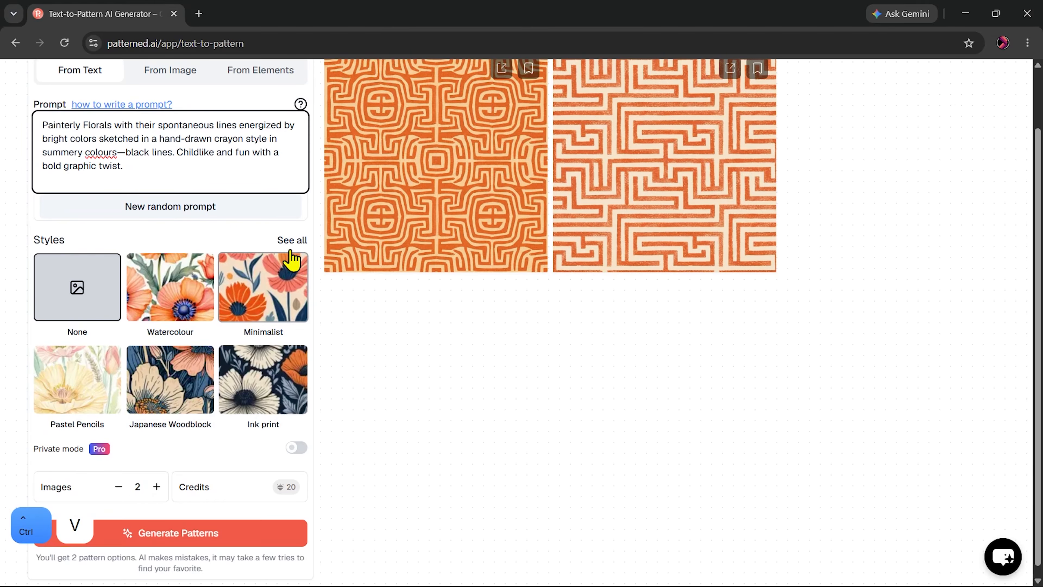
click(296, 241)
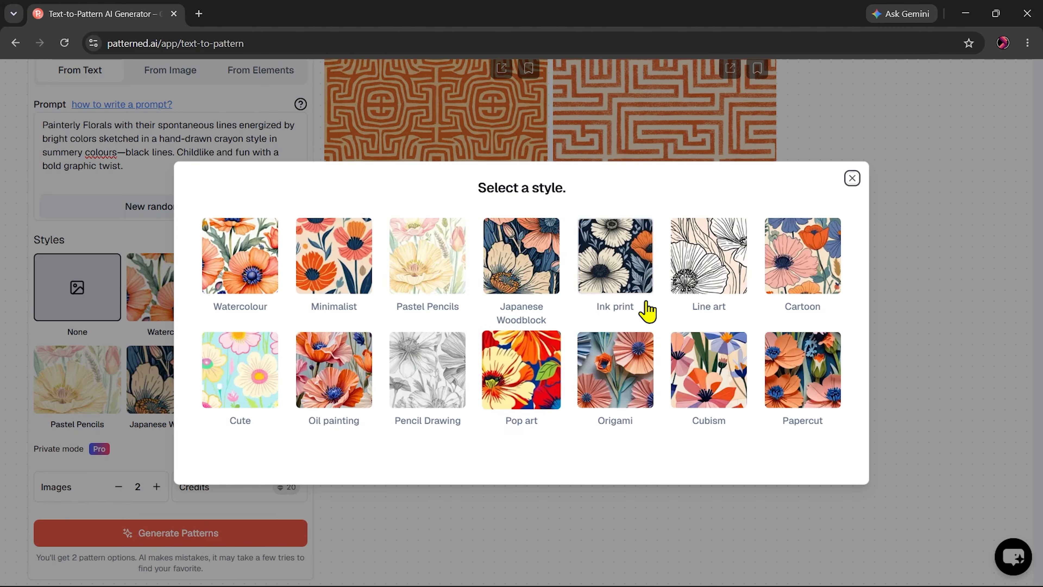
click(698, 269)
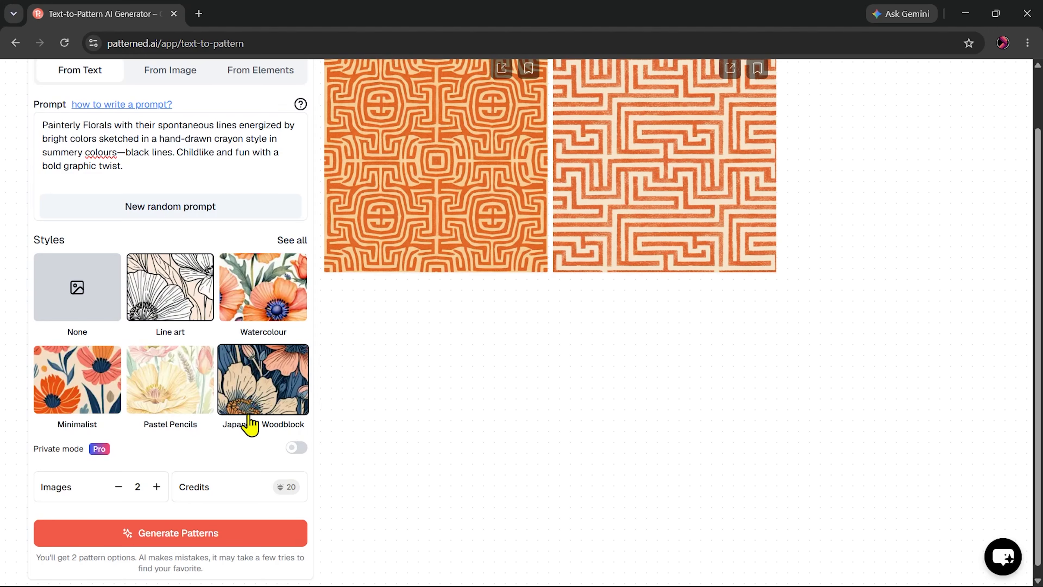
scroll(240, 435, down, 1)
click(166, 530)
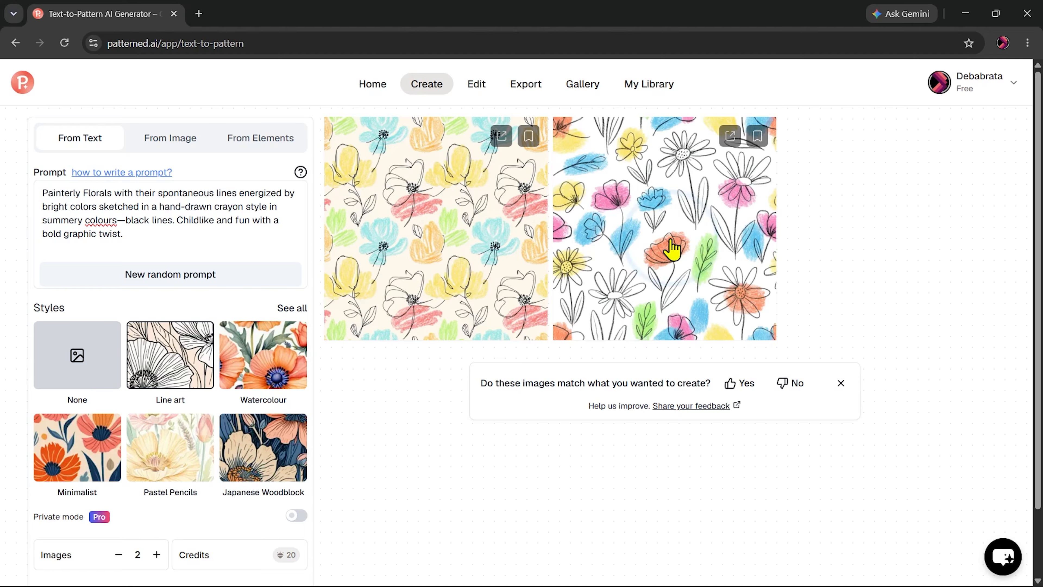
Preview the second floral pattern on the tote bag and the first on the sweatshirt, closing each preview.
click(672, 248)
click(414, 497)
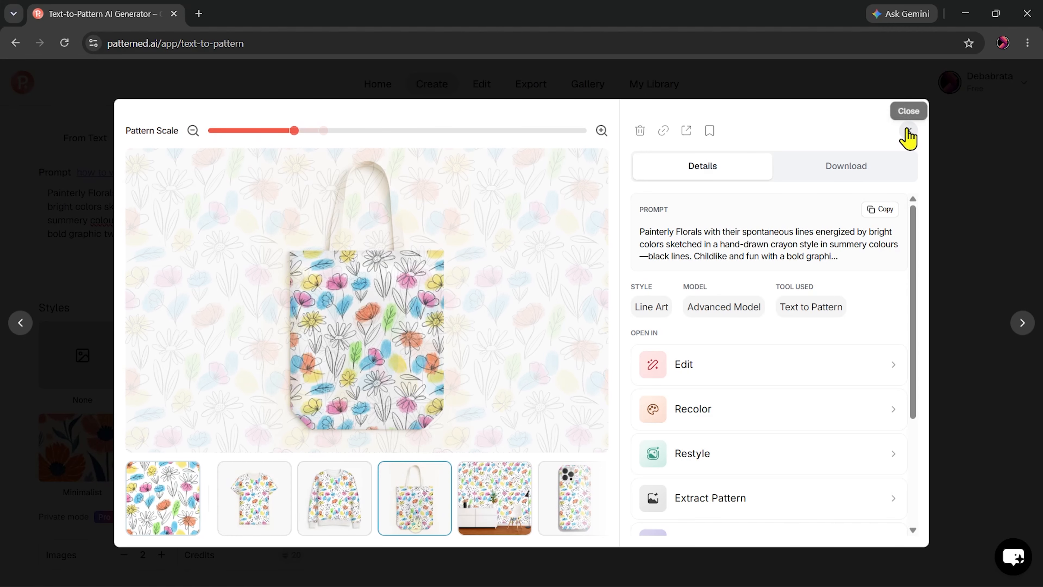
click(907, 132)
click(483, 234)
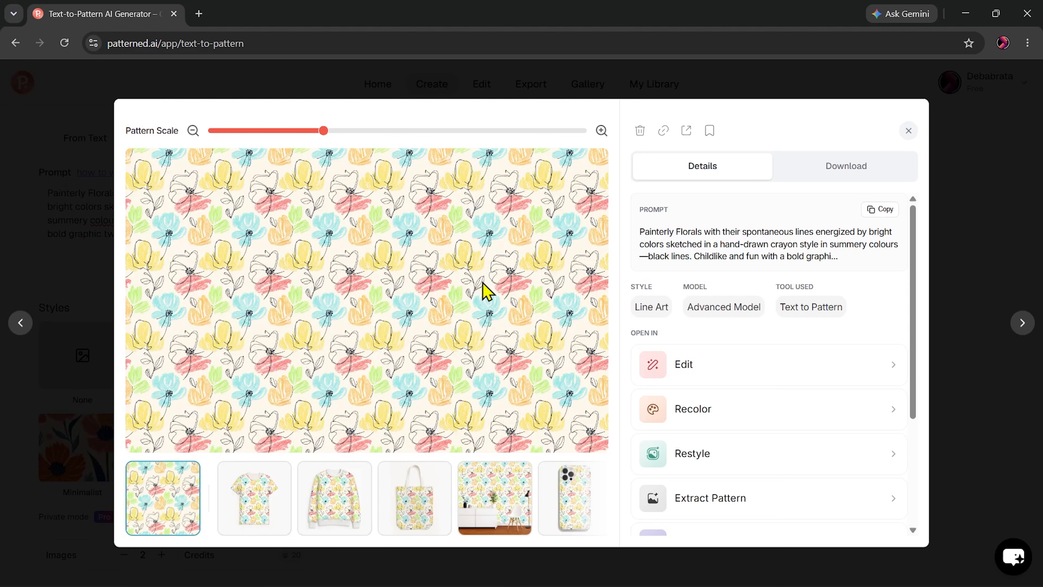
click(345, 499)
click(909, 132)
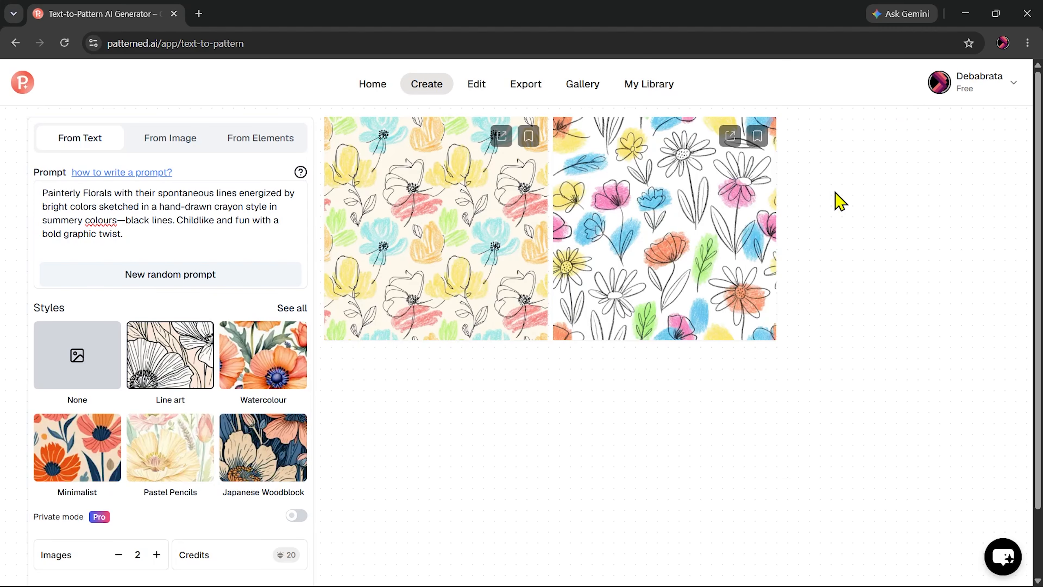
Try to enable private mode and open the checkout for the annually paid Pro plan.
scroll(68, 534, down, 2)
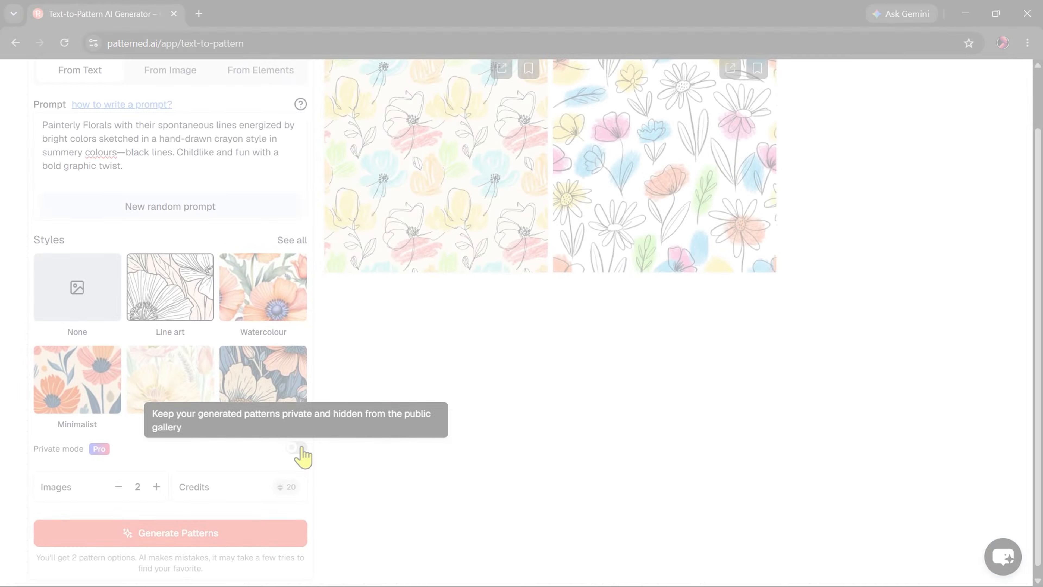
click(301, 449)
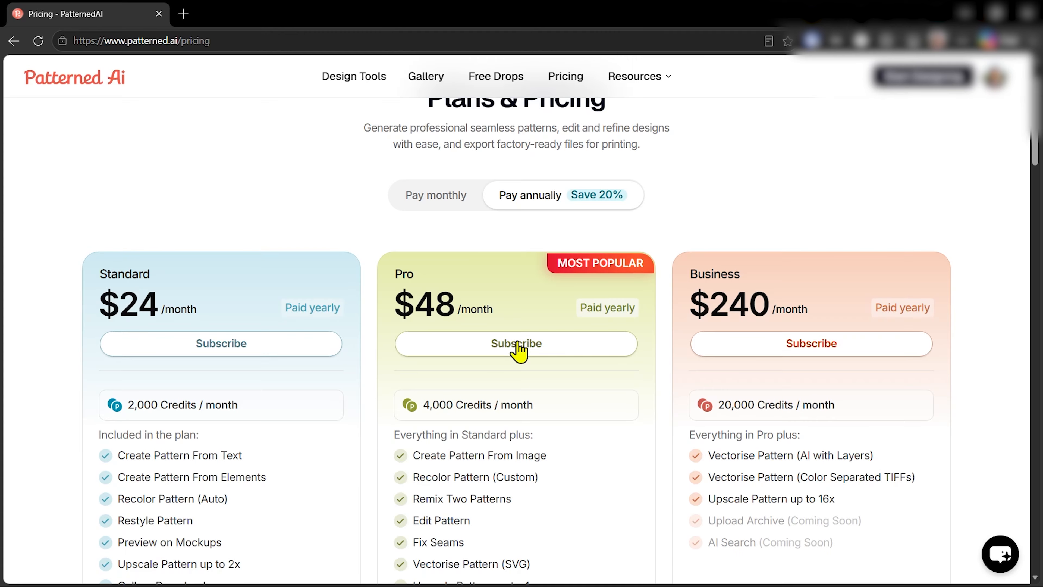
click(516, 343)
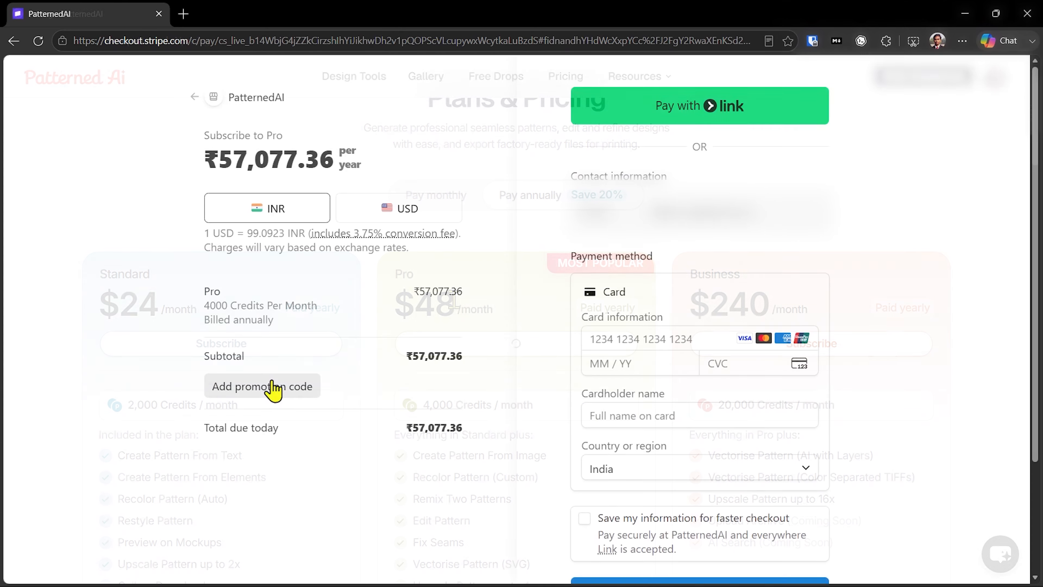
Apply the promotion code DRAPHICS in the annual Pro plan checkout and in the annual Standard plan checkout.
click(274, 387)
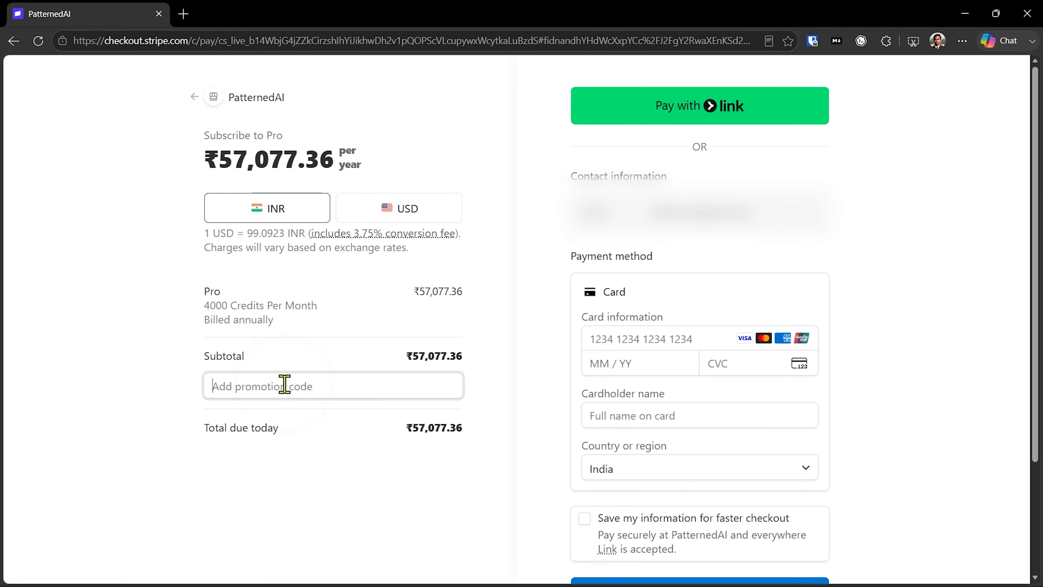
click(288, 386)
text(DR)
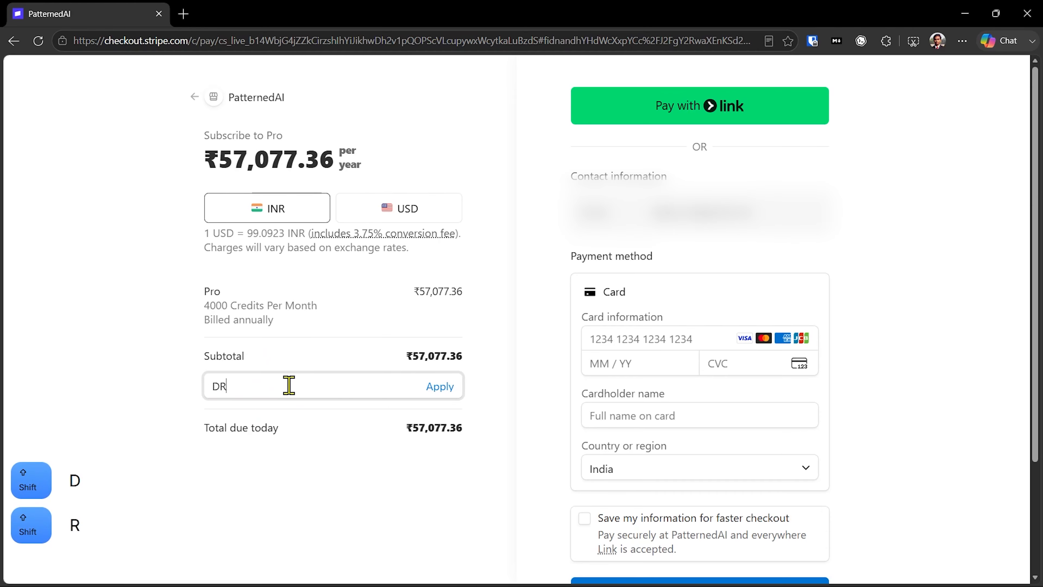
text(APHICS)
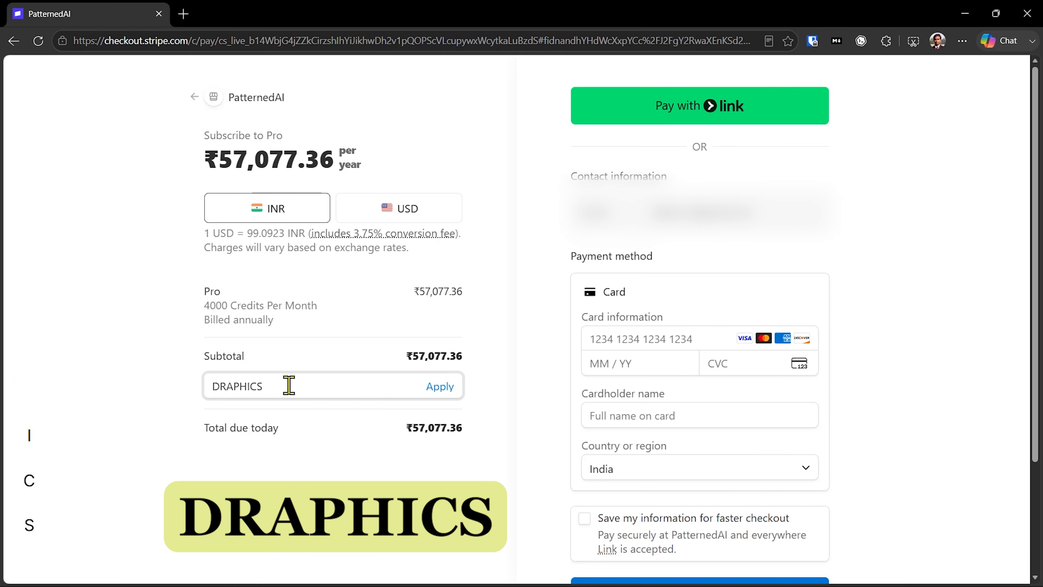
click(441, 388)
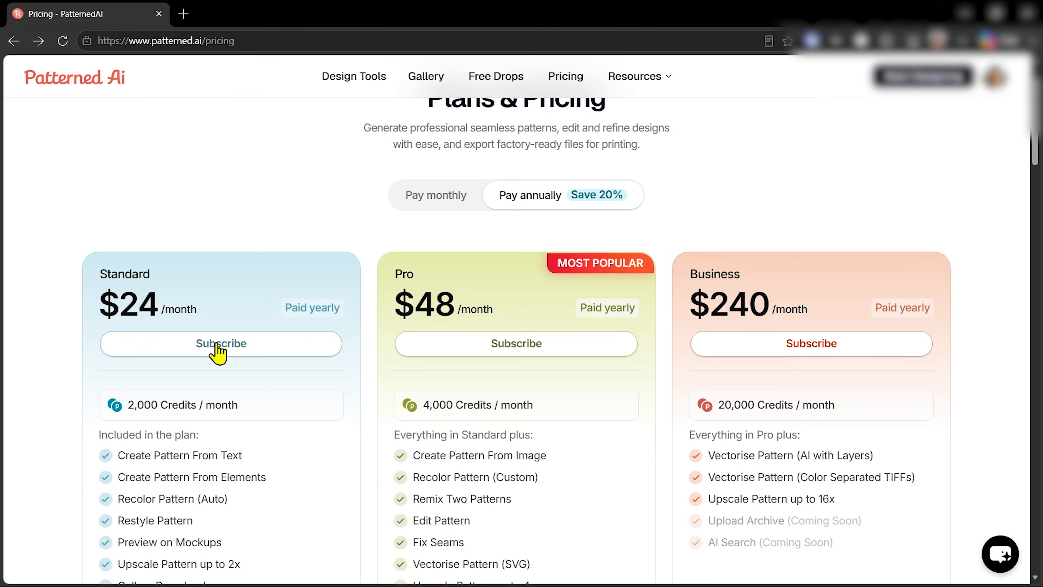
click(216, 349)
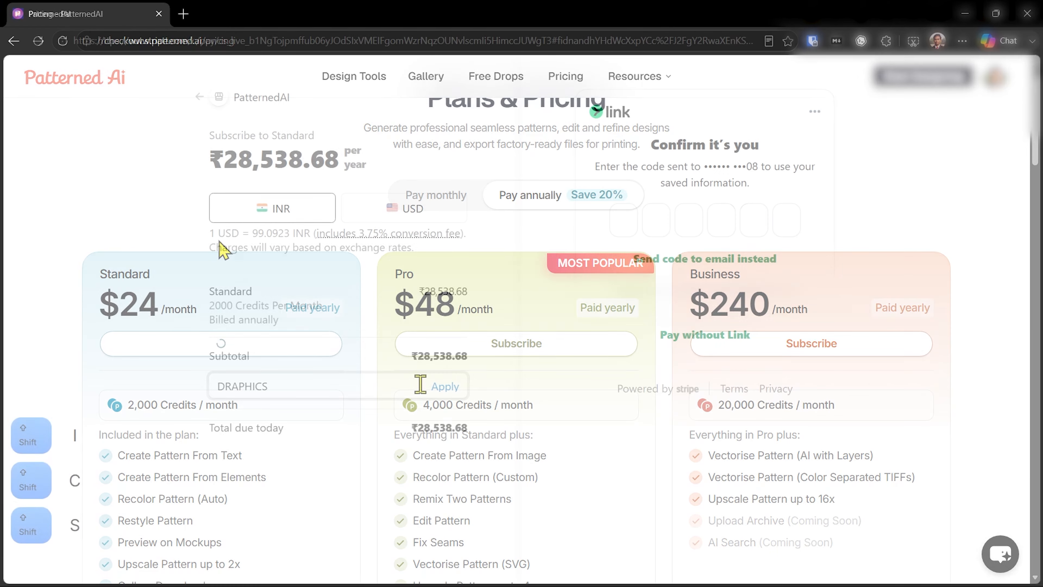
click(441, 388)
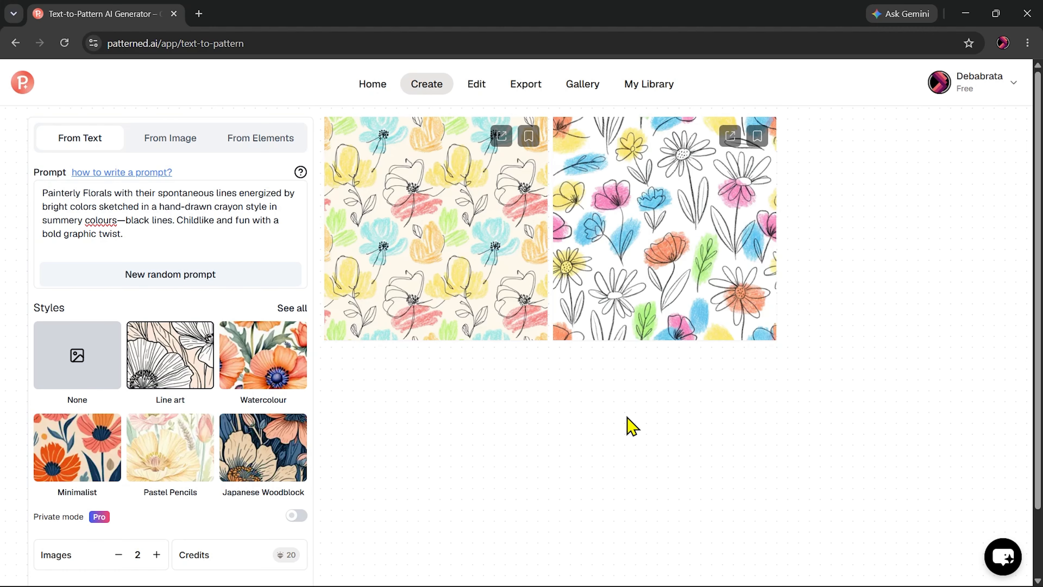
Generate patterns from an image, using the white floral T-shirt photo cropped to the shirt's print.
click(149, 145)
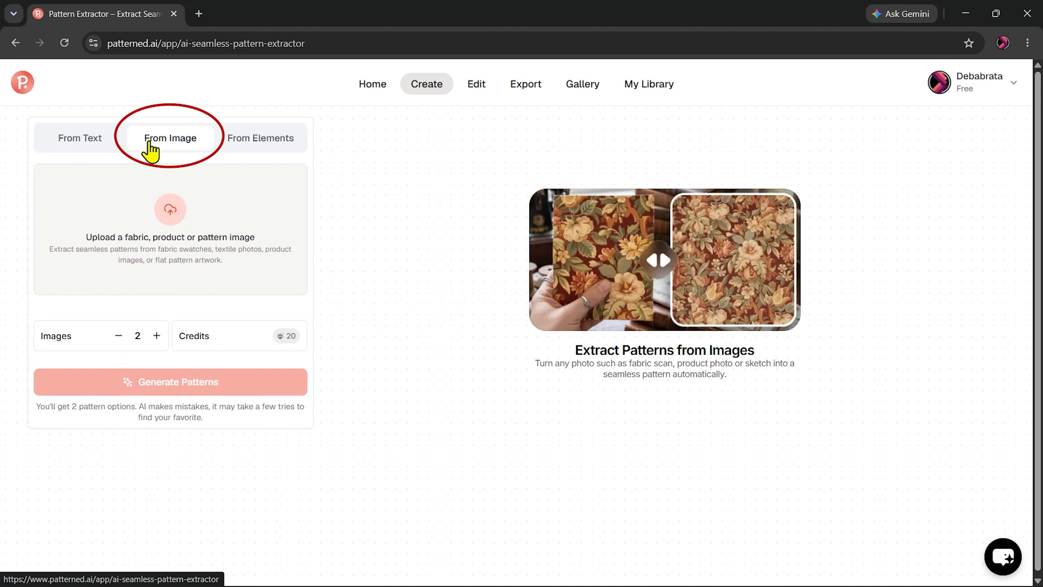
click(170, 221)
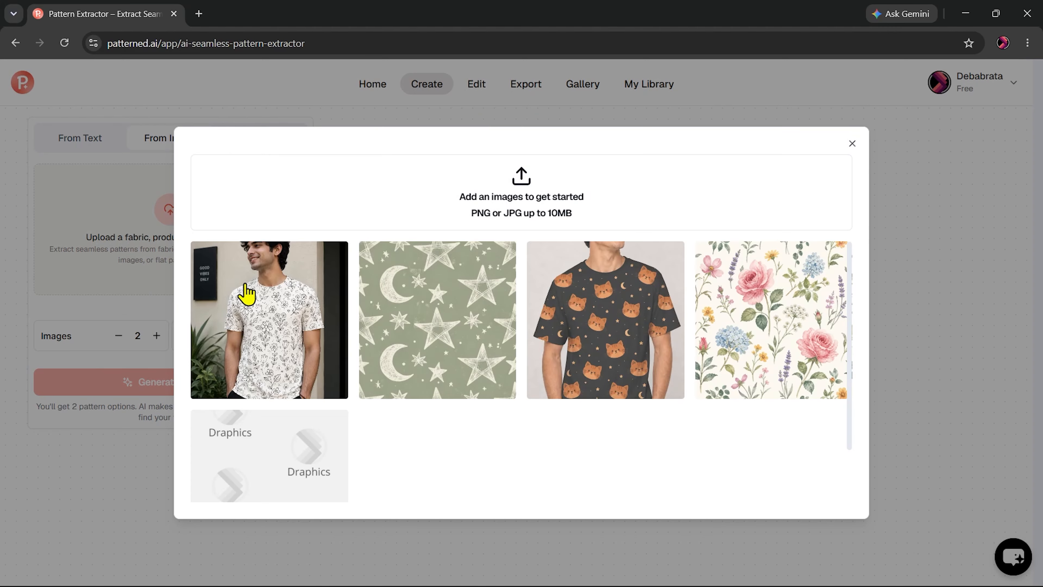
click(246, 295)
drag(384, 209, 472, 301)
drag(650, 482, 563, 445)
click(800, 538)
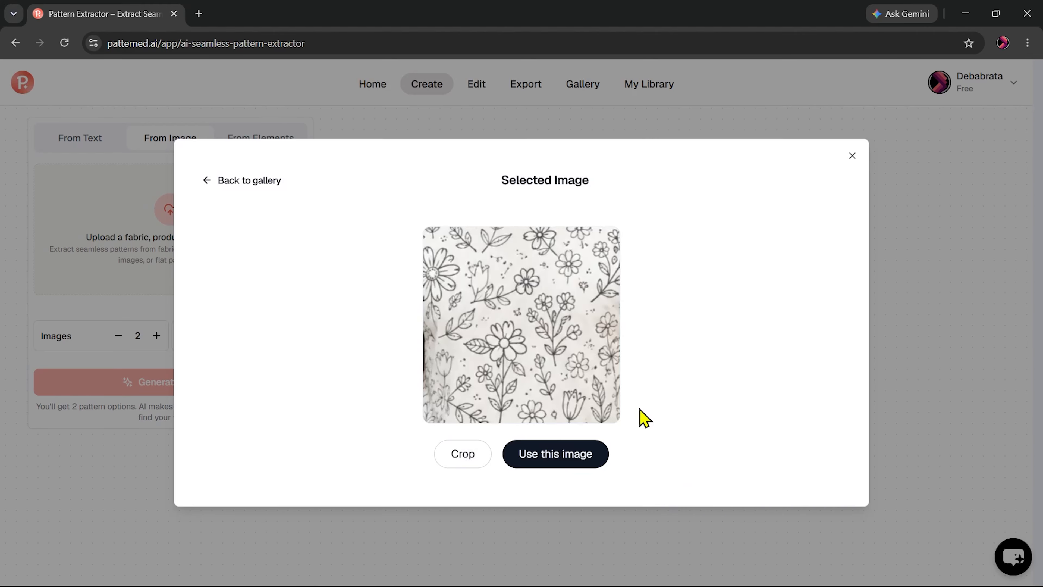
click(570, 455)
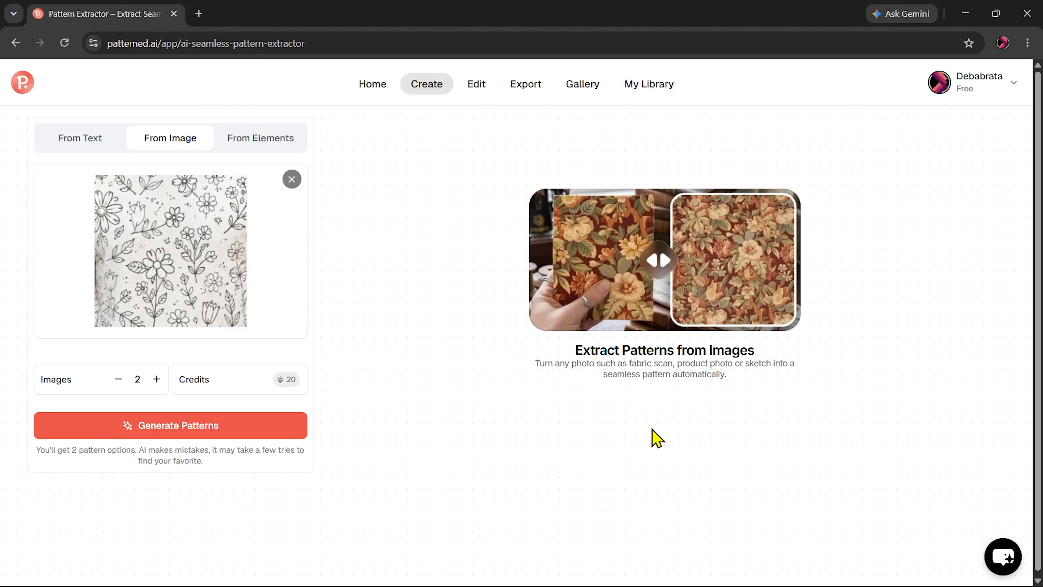
click(246, 435)
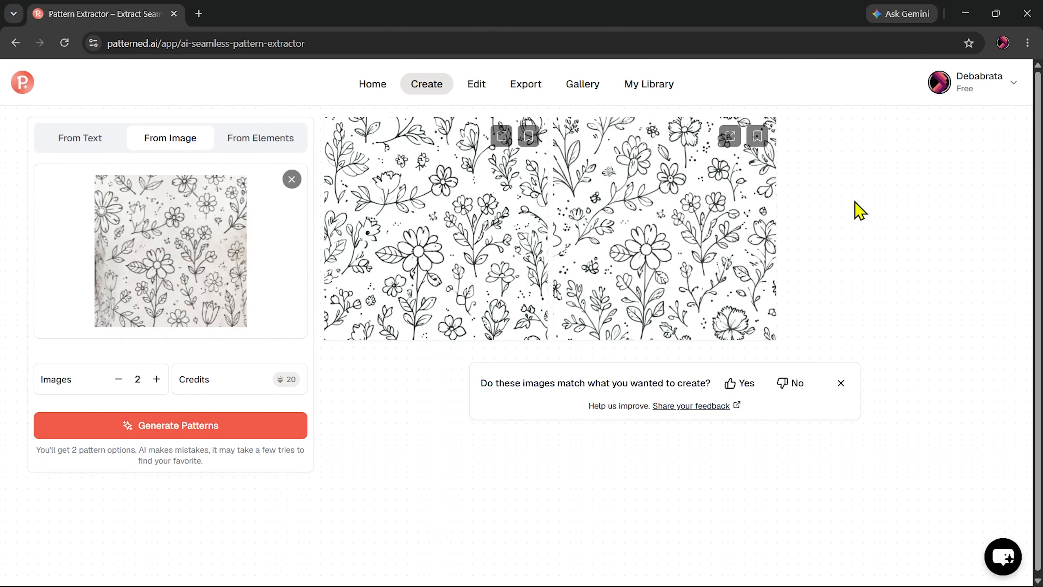
Replace the reference image with the cat T-shirt photo cropped to its printed chest area, and generate patterns from it.
click(292, 179)
click(169, 218)
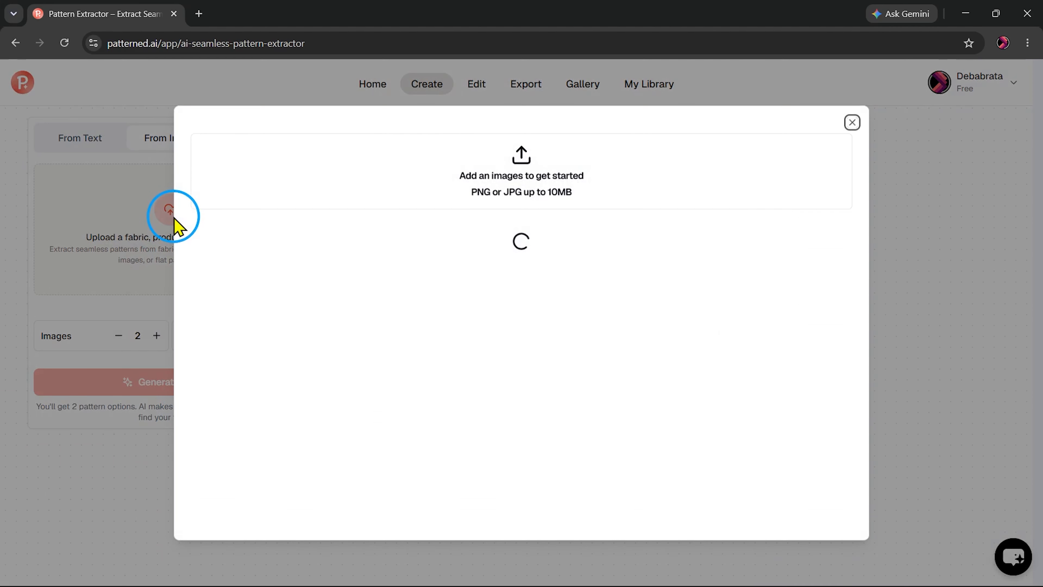
click(662, 324)
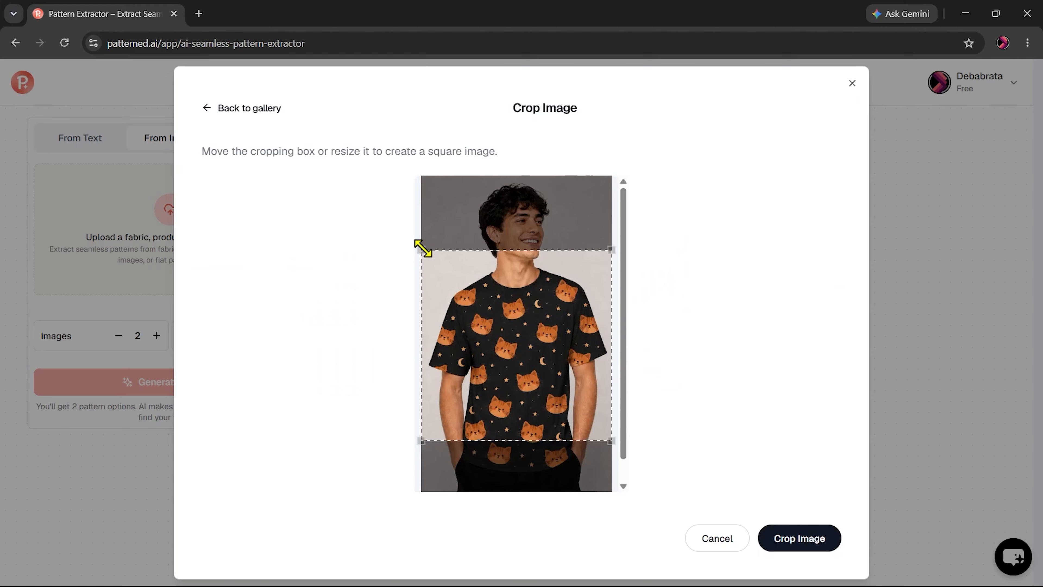
drag(423, 248, 502, 305)
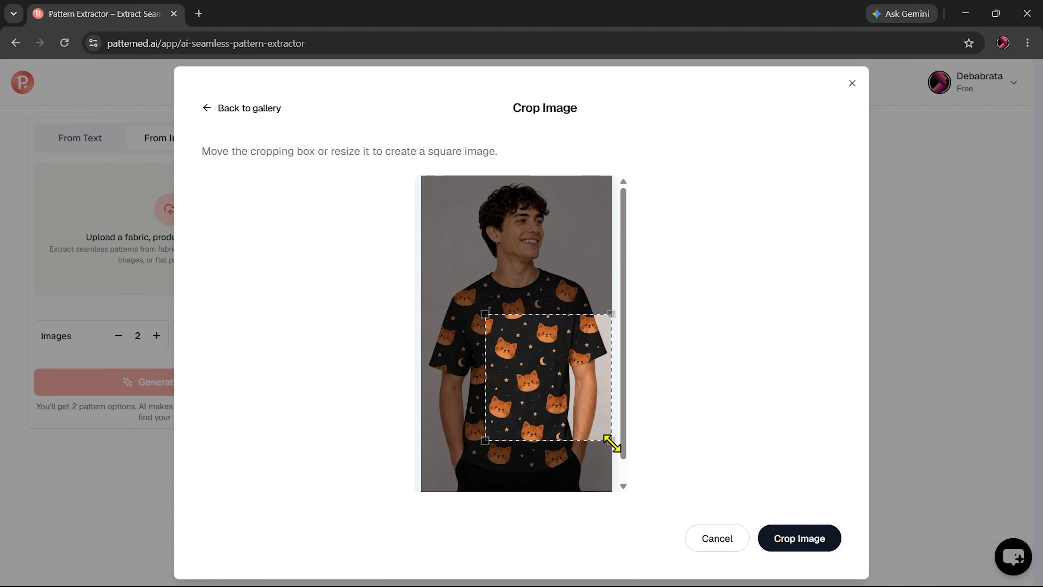
drag(606, 441, 566, 427)
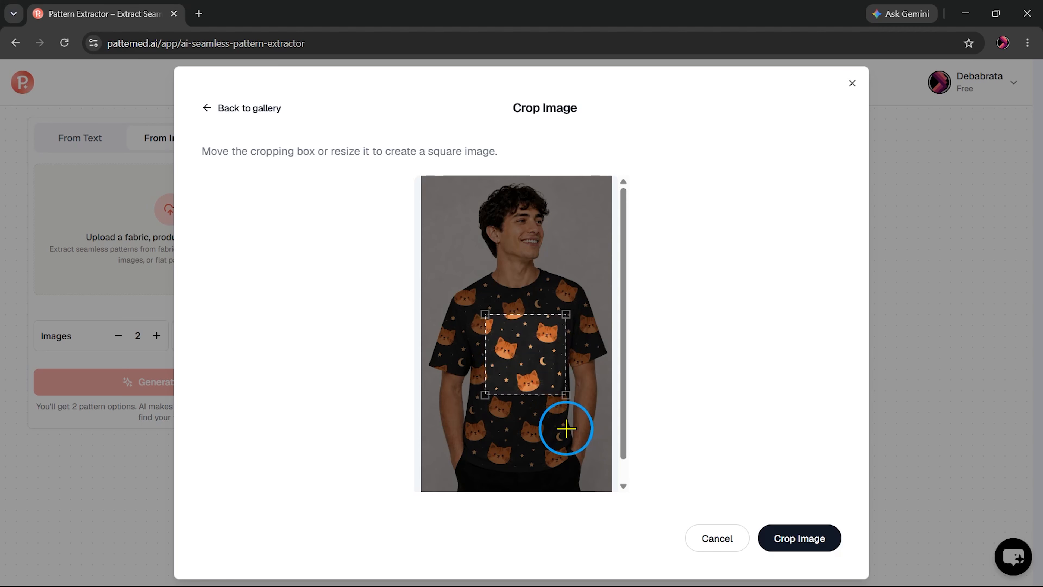
click(788, 532)
click(576, 452)
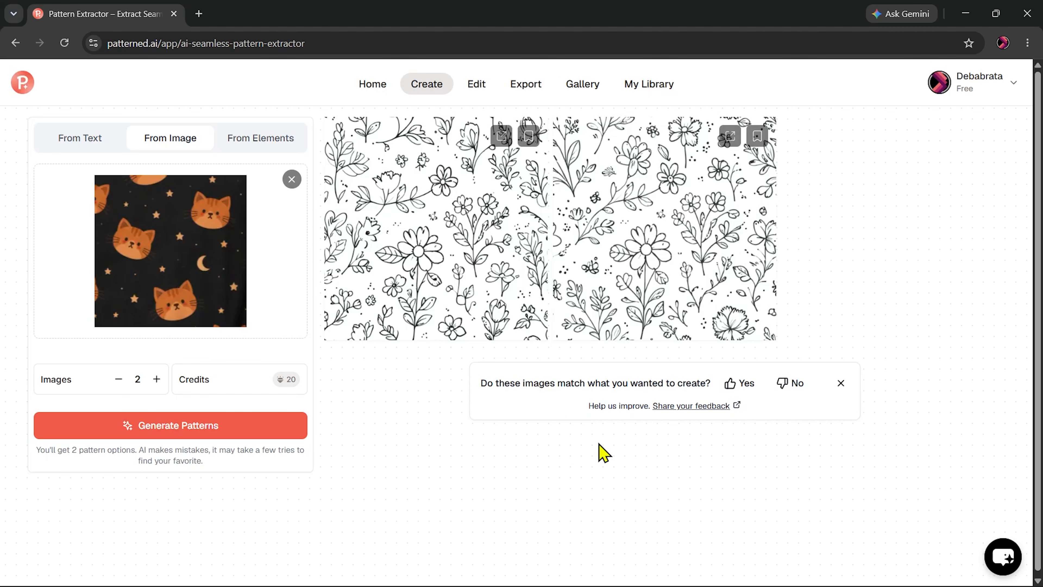
click(262, 431)
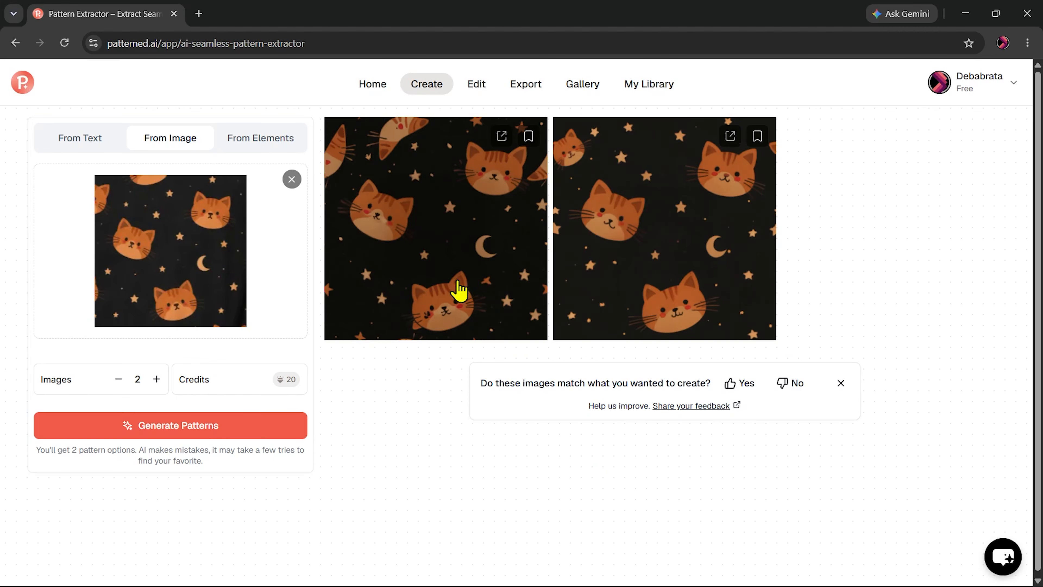
Preview the first and second generated cat patterns as repeating tiles, closing each preview.
click(464, 248)
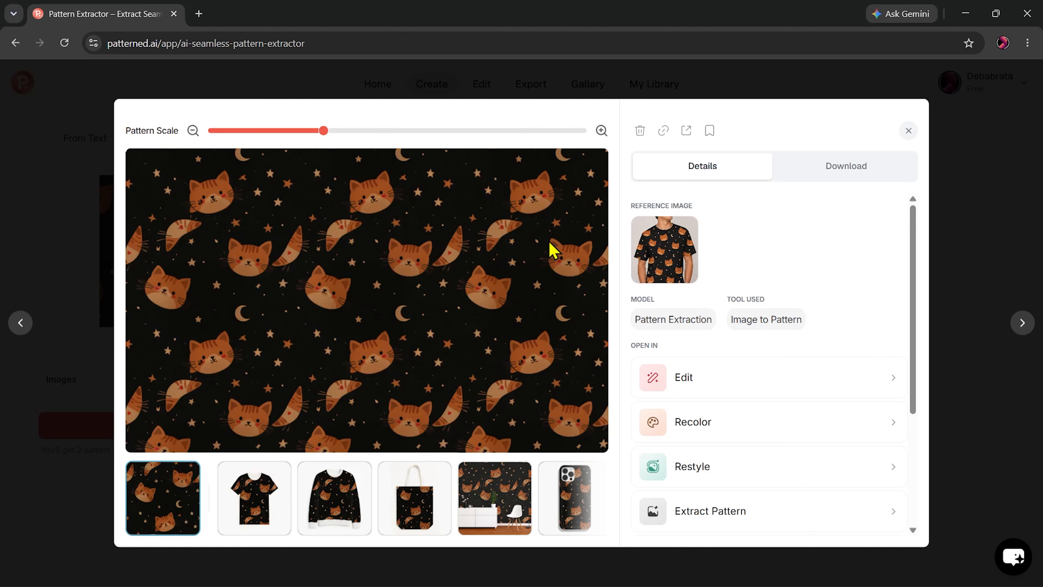
click(909, 131)
click(641, 319)
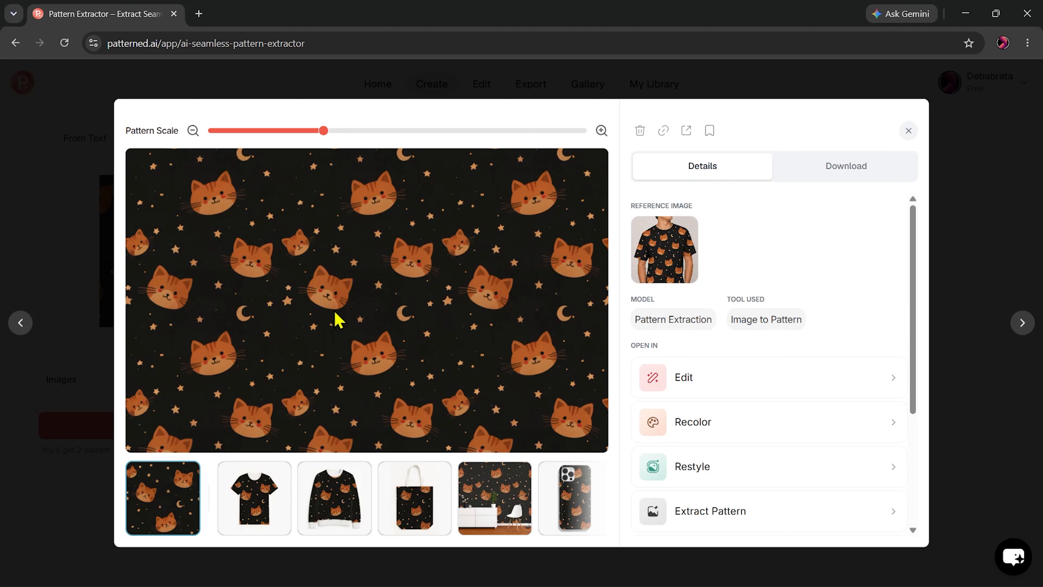
click(908, 131)
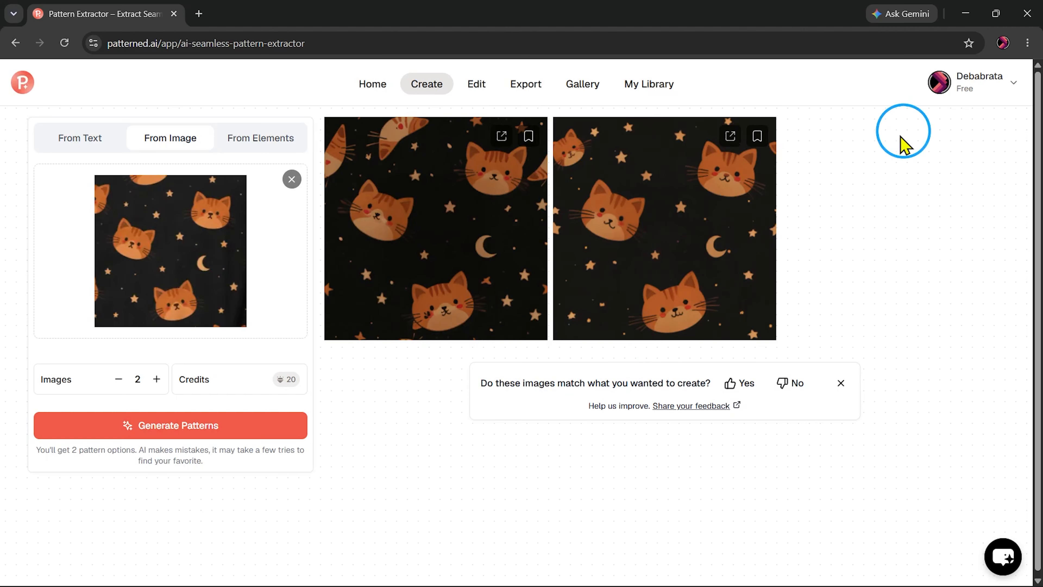
Open the first cat pattern for editing, select the stray tail in its upper-left corner, and generate with the prompt "remove this weird shape".
click(465, 251)
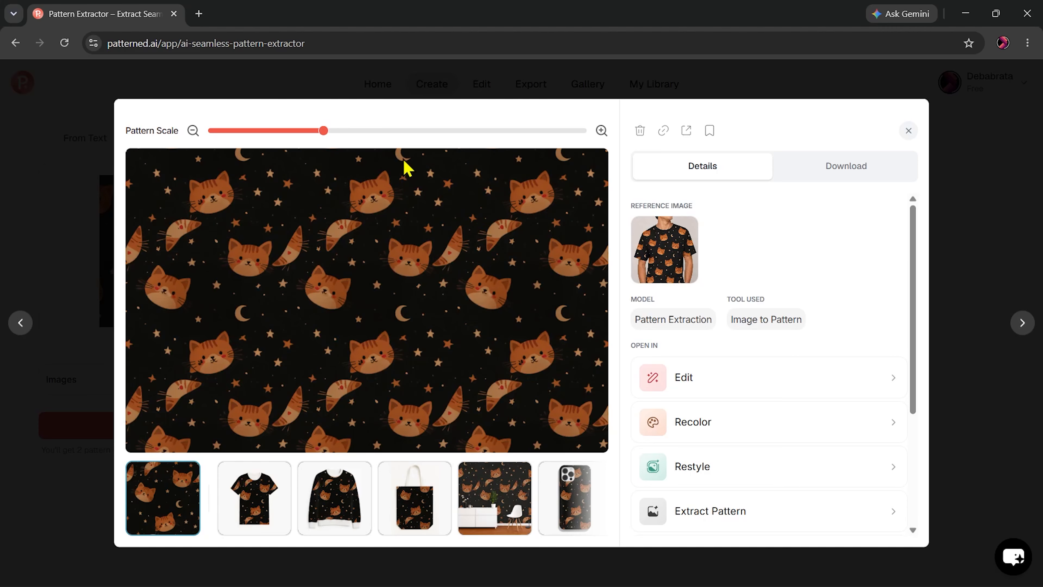
click(658, 385)
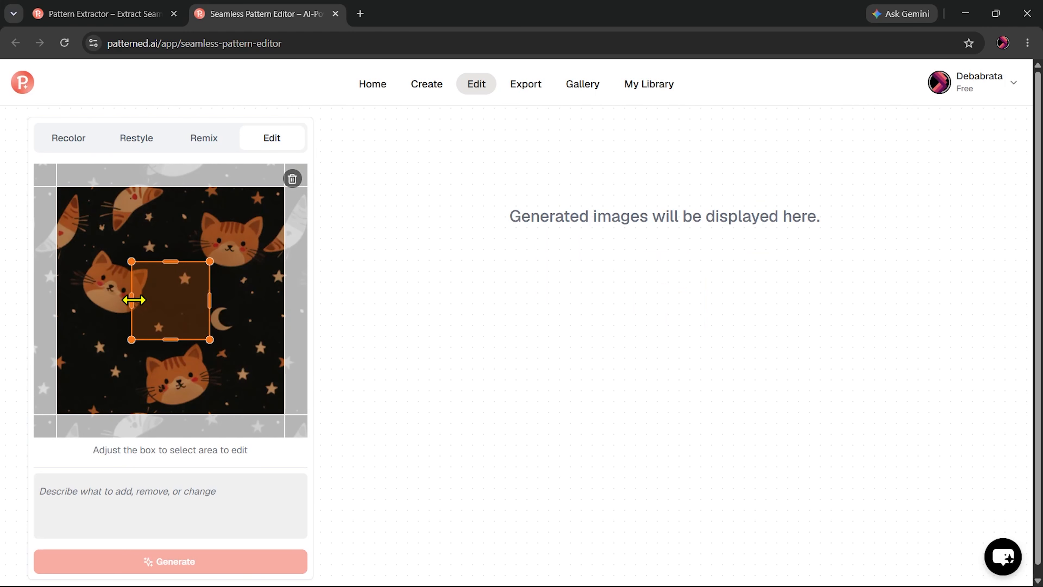
drag(169, 290, 69, 209)
click(203, 510)
text(remove)
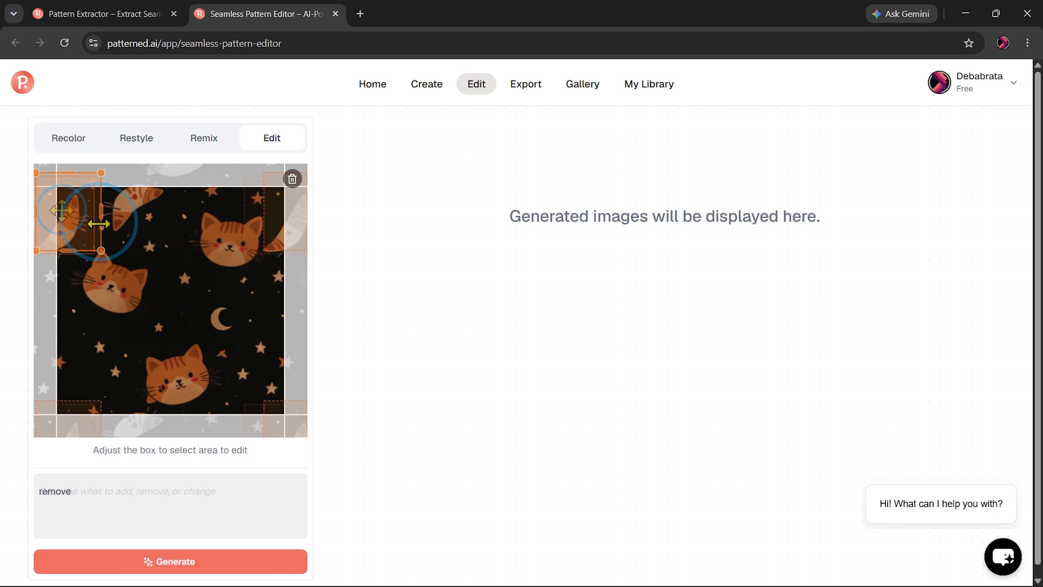
click(160, 497)
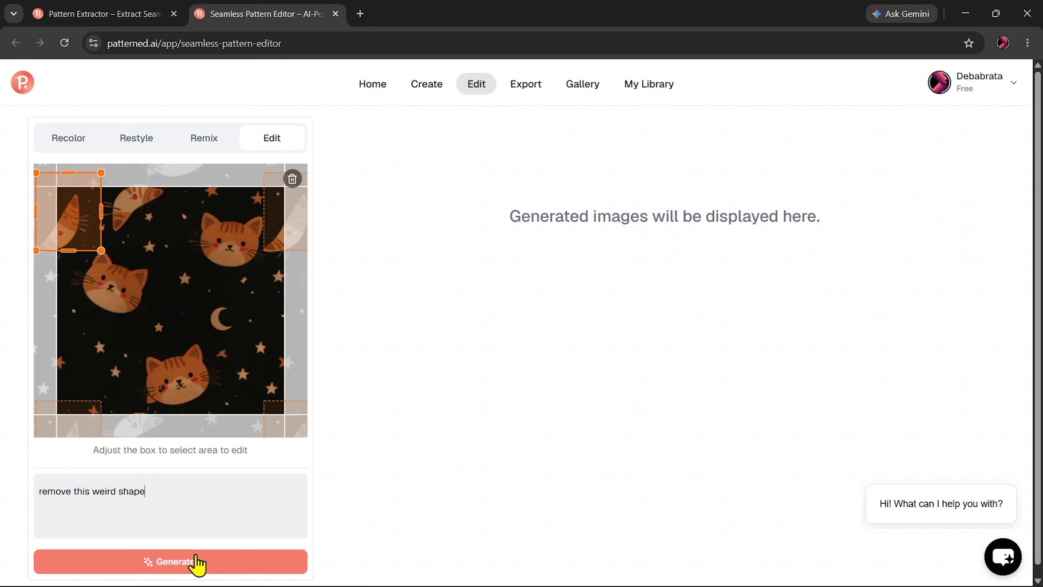
click(198, 563)
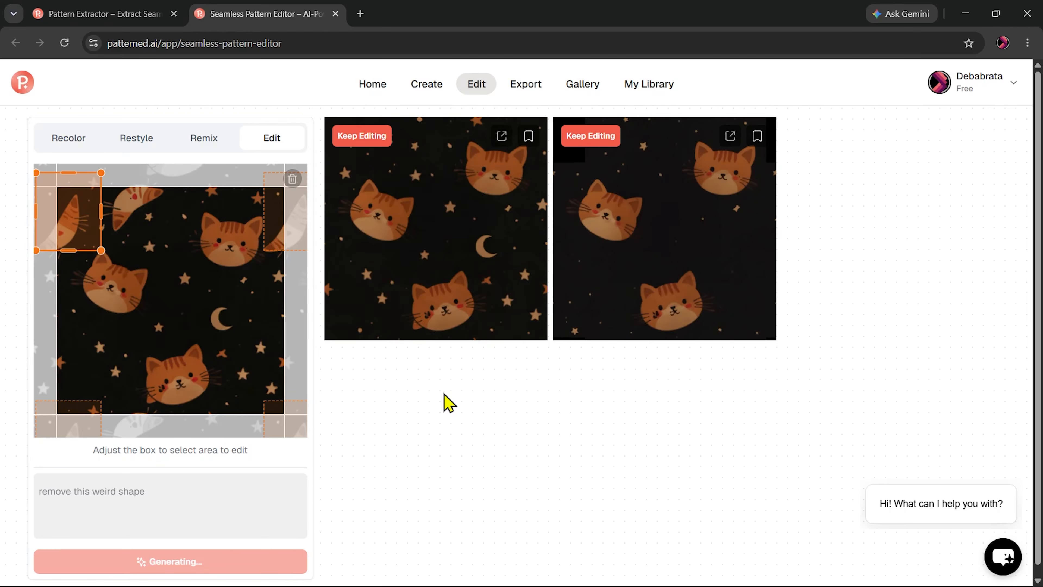
Open the first edited cat pattern for recoloring and generate an AI palette described as "retro charcoal + Amber".
click(425, 269)
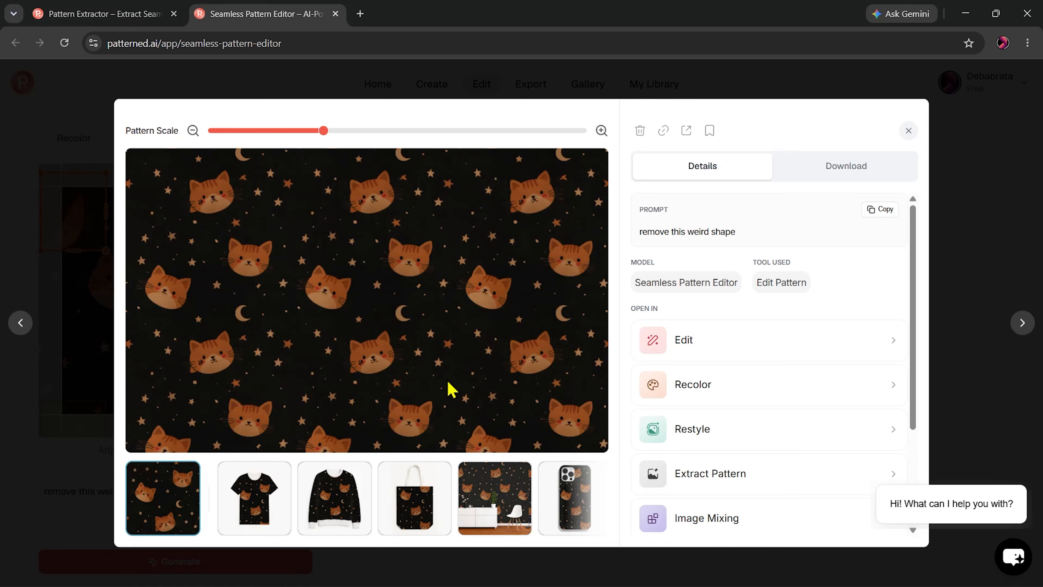
click(682, 388)
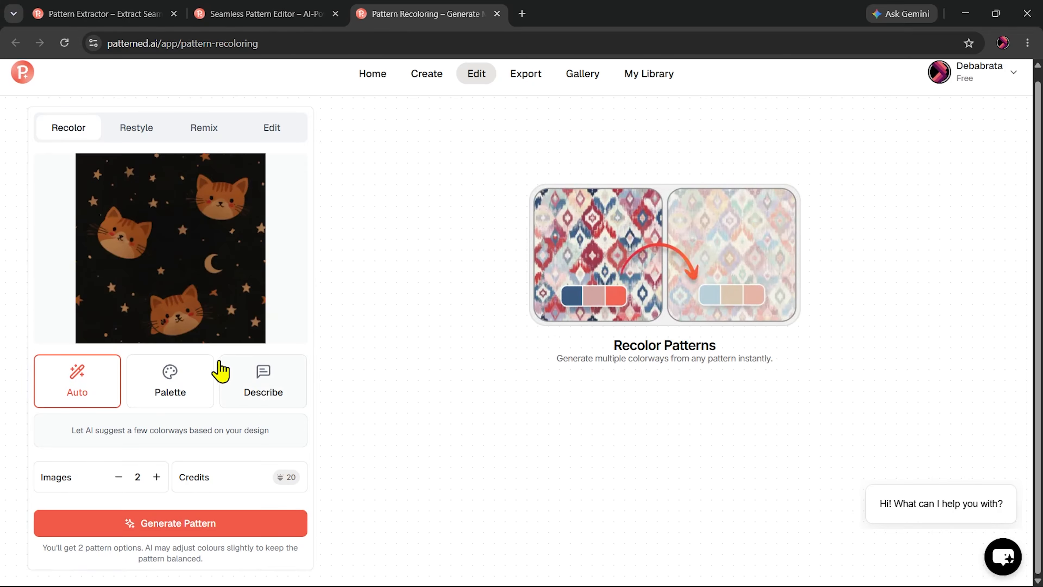
click(182, 387)
scroll(263, 328, down, 2)
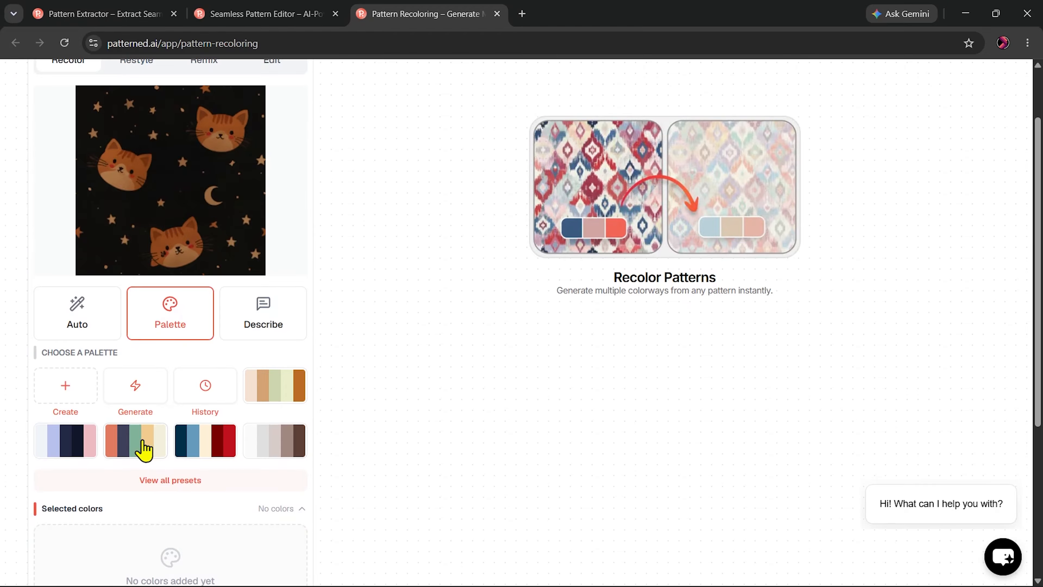
click(140, 392)
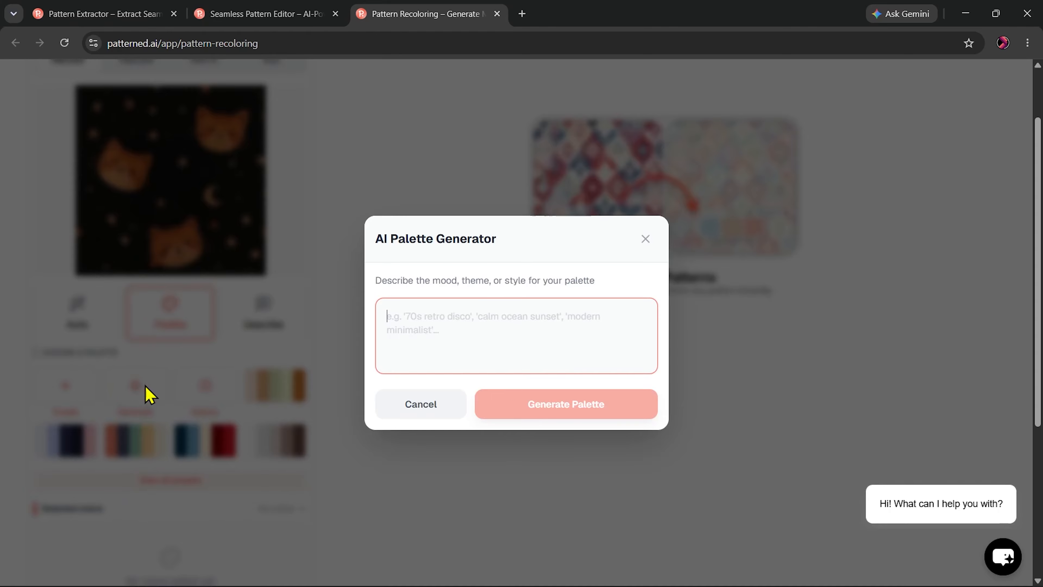
click(478, 319)
text(retro charcoal + Amber)
click(594, 403)
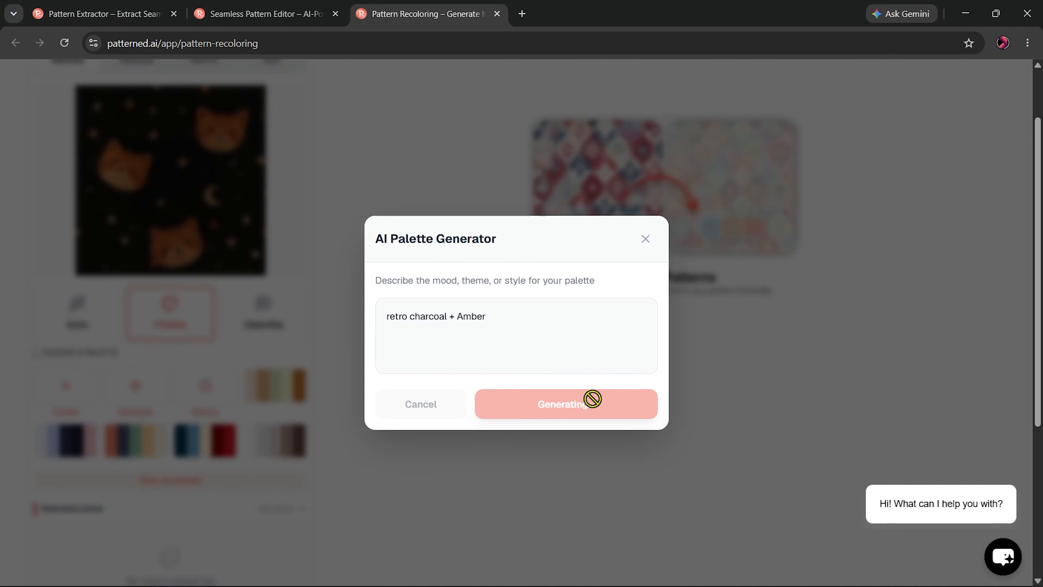
Save the generated five-color palette under the name charcoal+amber.
scroll(209, 435, down, 1)
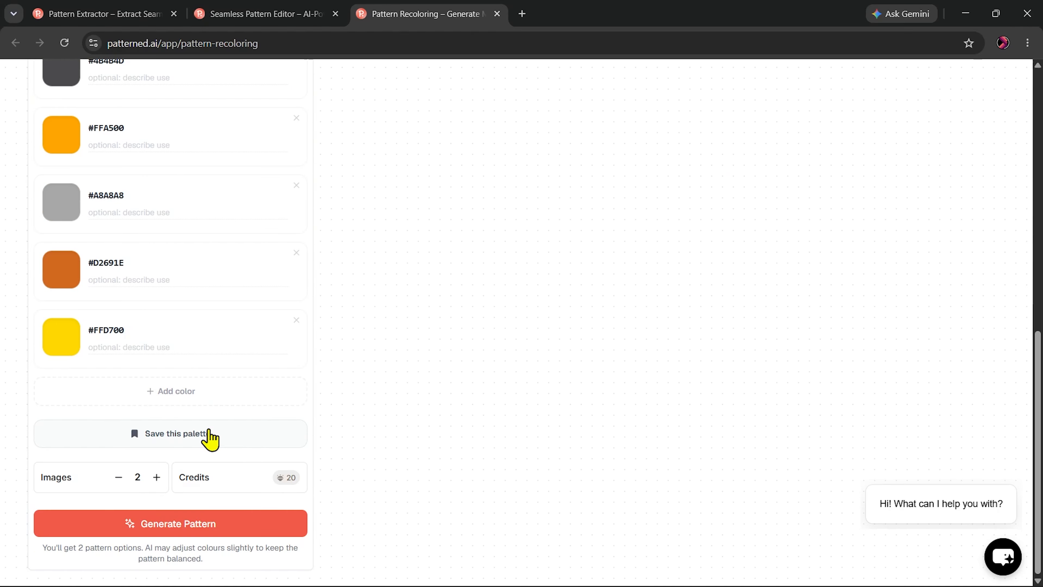
click(211, 435)
text(charcoal+amber)
click(540, 392)
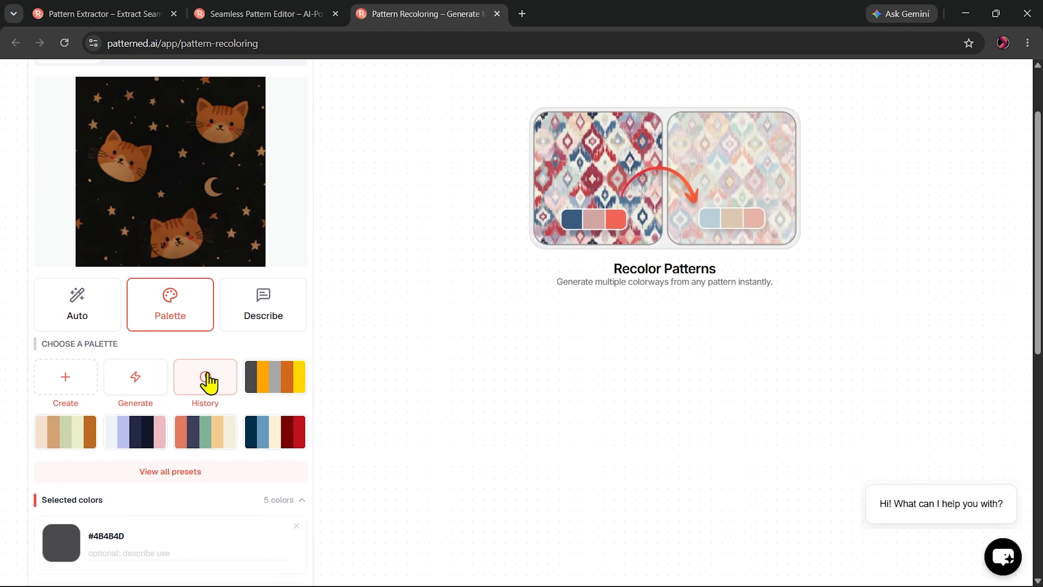
Choose the saved charcoal+amber palette from the palette history and collapse the selected colors list.
click(209, 380)
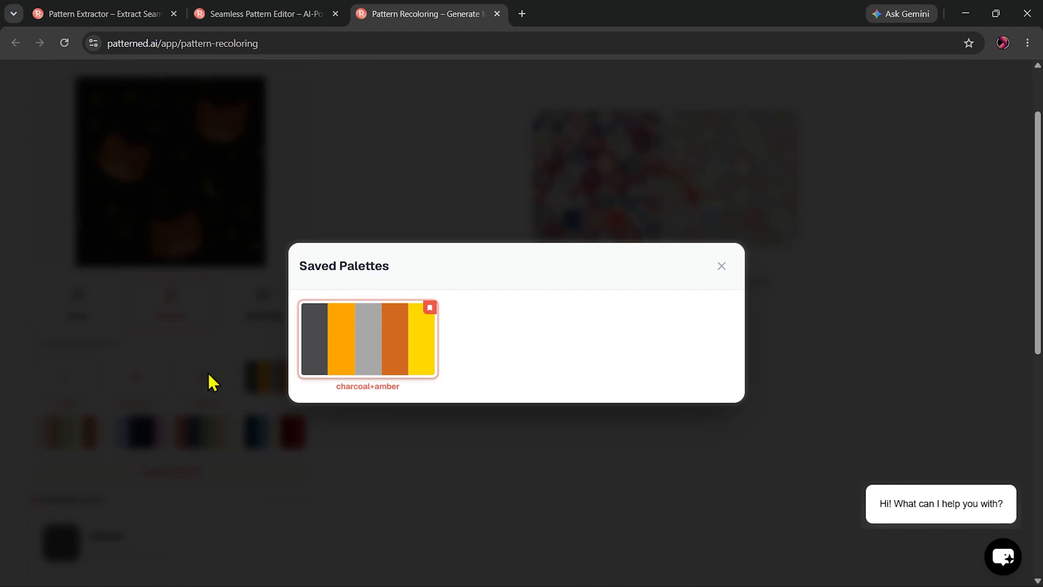
click(392, 362)
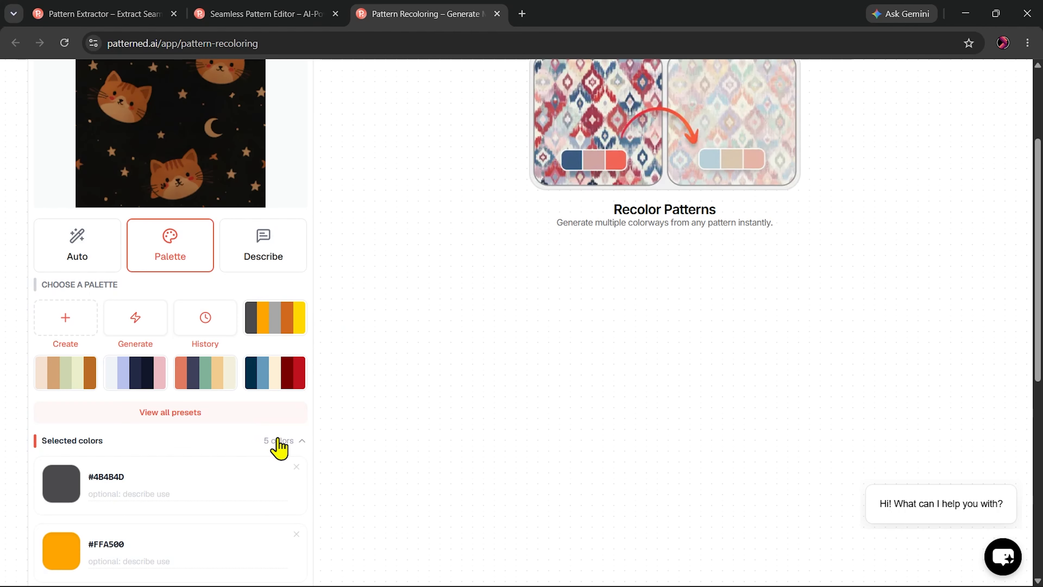
click(279, 441)
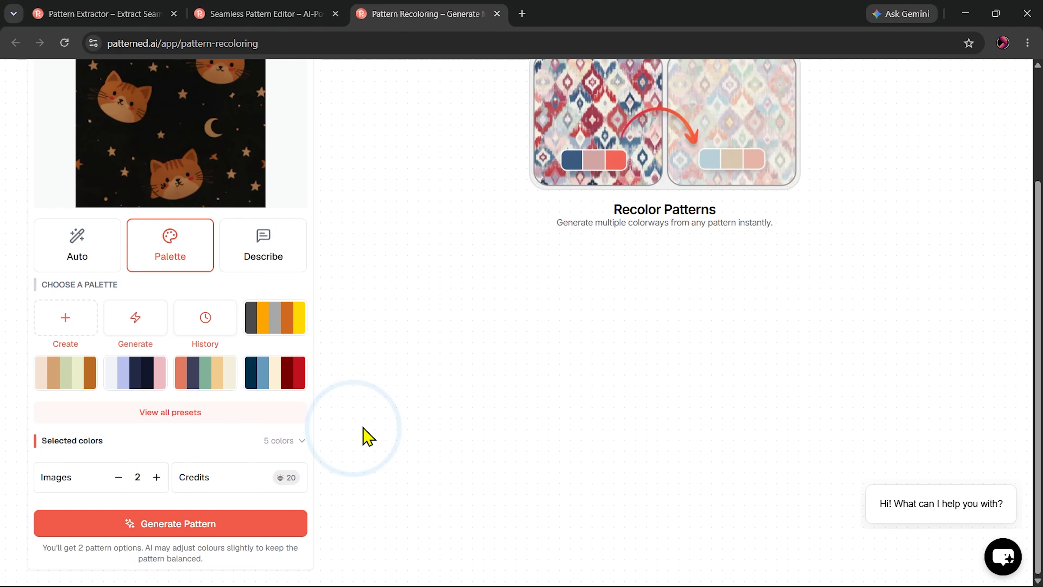
Generate two recolored cat patterns with the charcoal+amber palette and preview the second result.
click(238, 531)
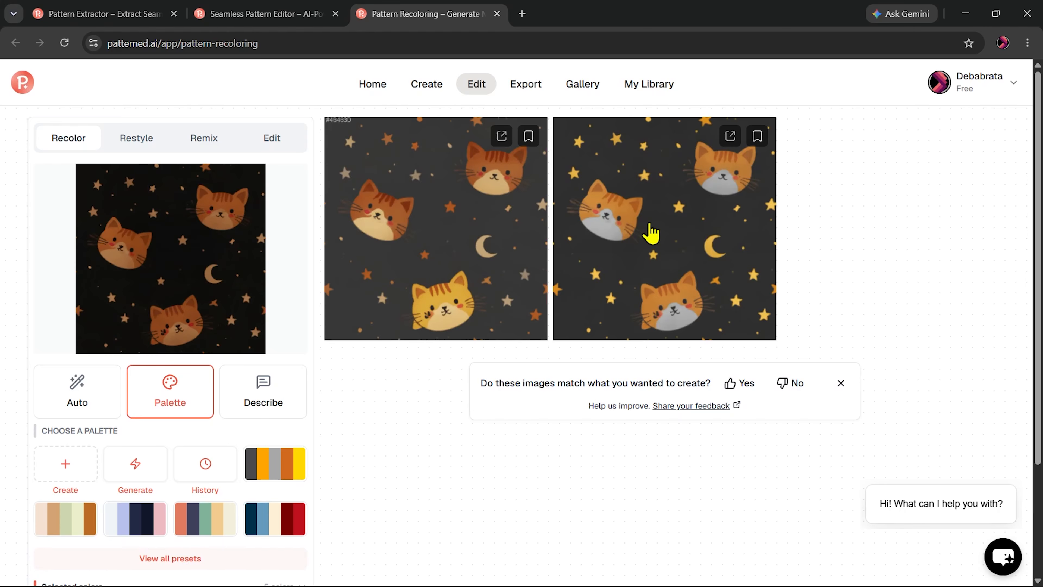
click(652, 233)
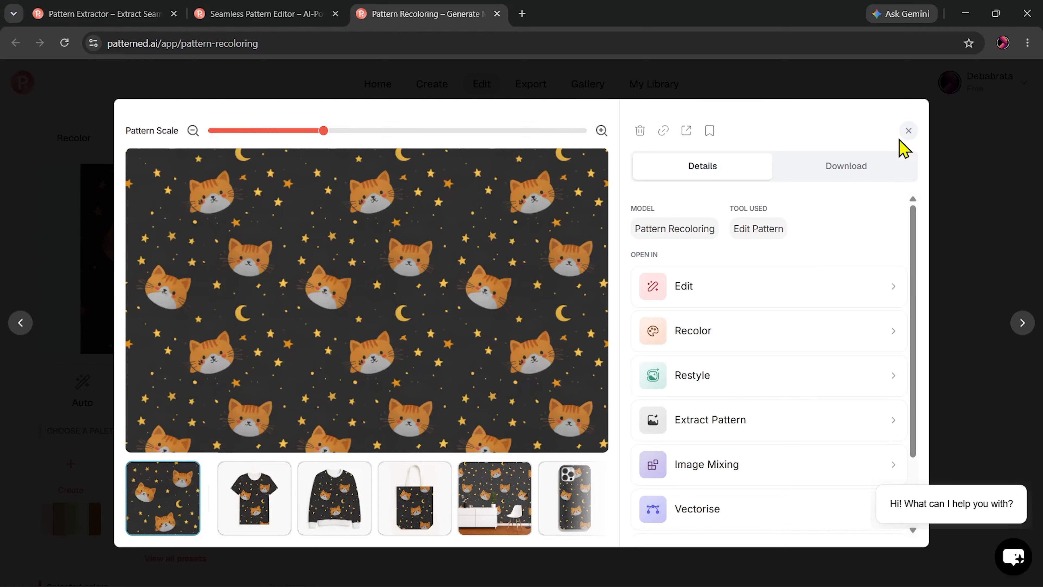
click(908, 132)
Switch to building a new pattern from elements and start creating an AI element.
click(432, 87)
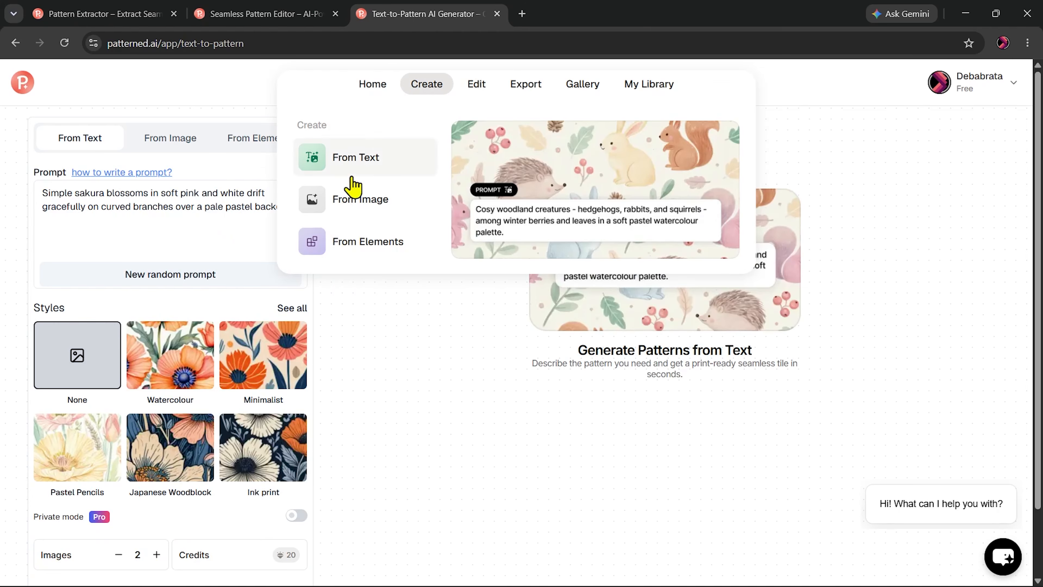
click(243, 144)
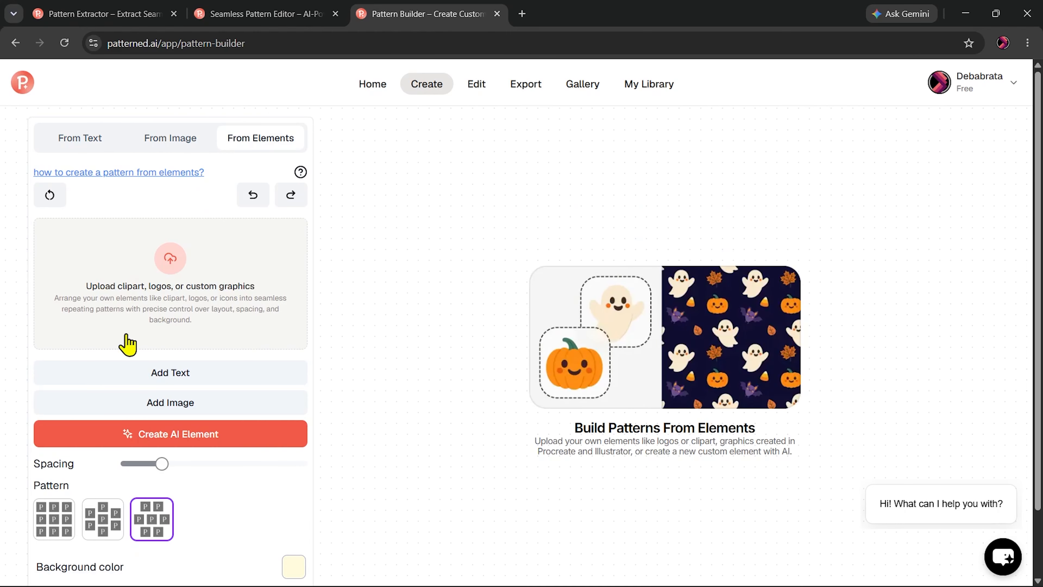
scroll(127, 345, down, 2)
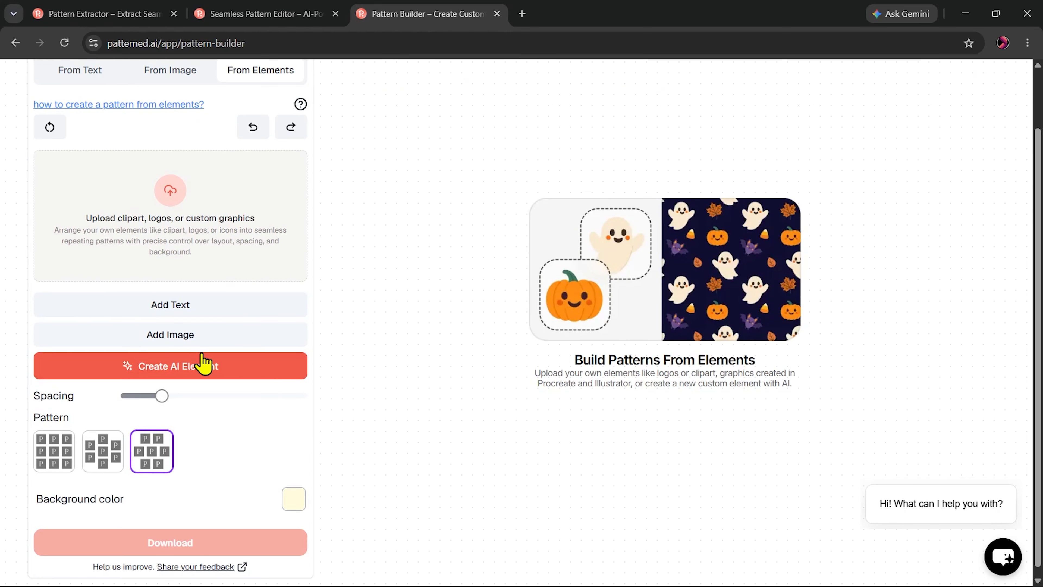
click(240, 368)
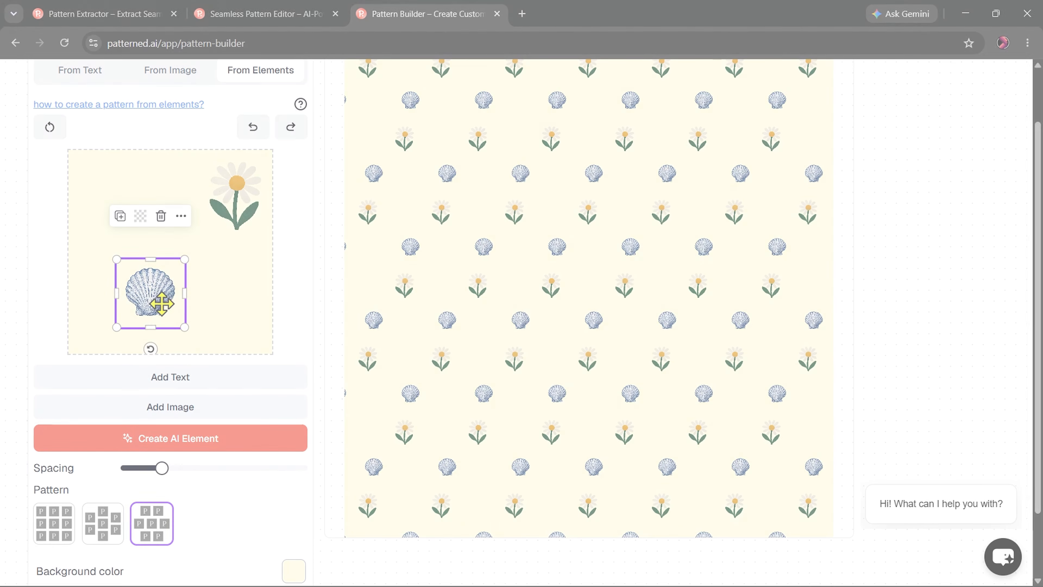
Enlarge the seashell element, rotate it about 45 degrees counterclockwise, and move it to the tile's left edge.
drag(161, 303, 137, 305)
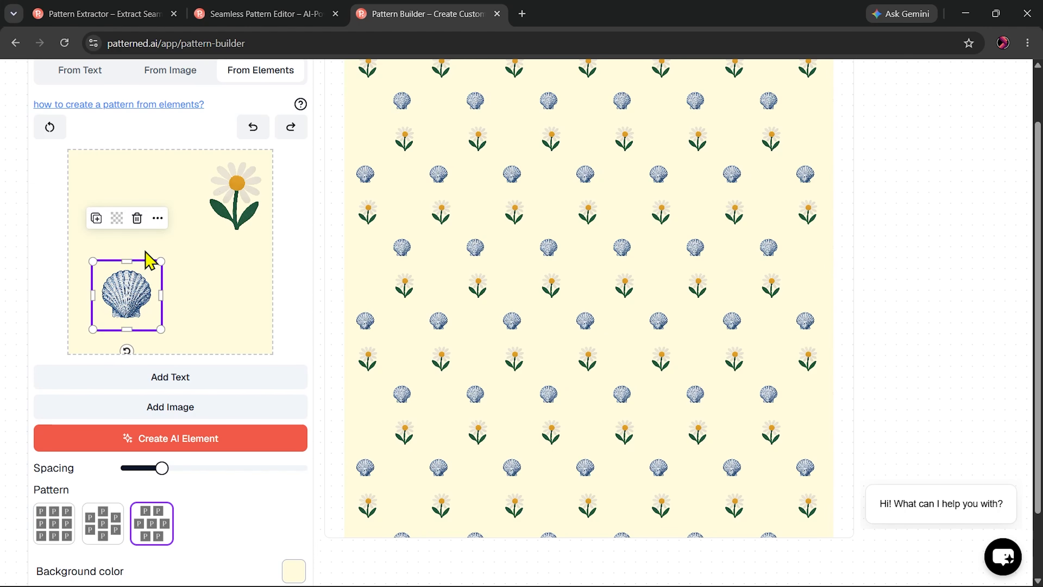
drag(126, 350, 165, 341)
drag(134, 292, 82, 284)
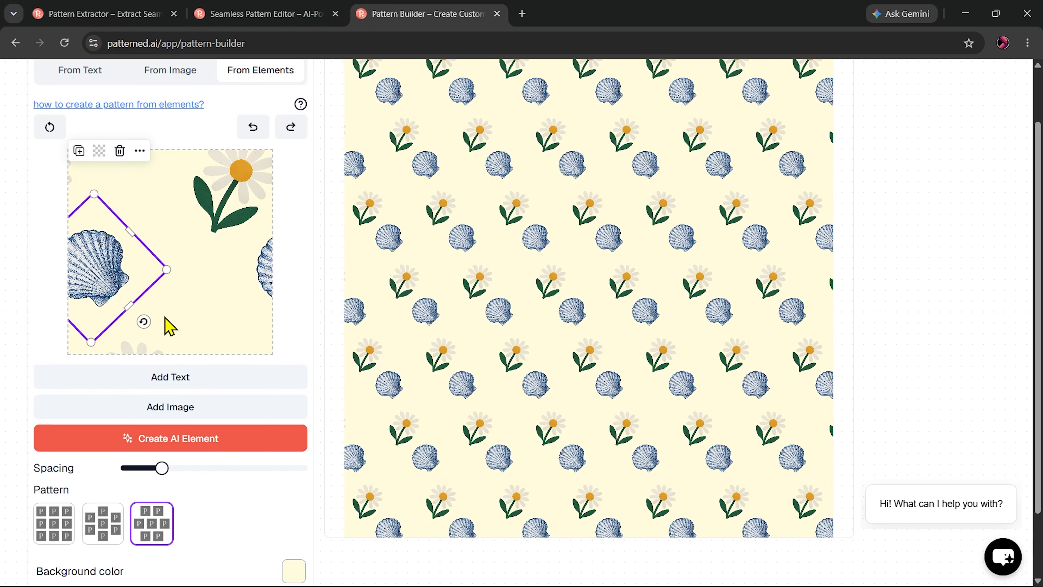
Set the pattern's background color to dark navy blue, try the column-offset repeat layout, and choose the straight grid layout.
scroll(249, 514, down, 2)
click(295, 493)
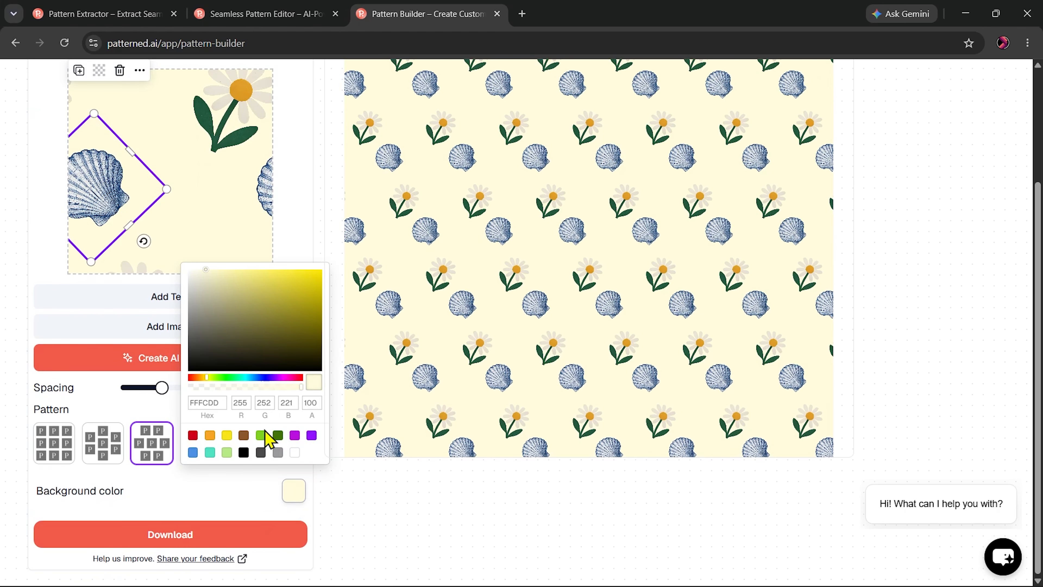
click(176, 330)
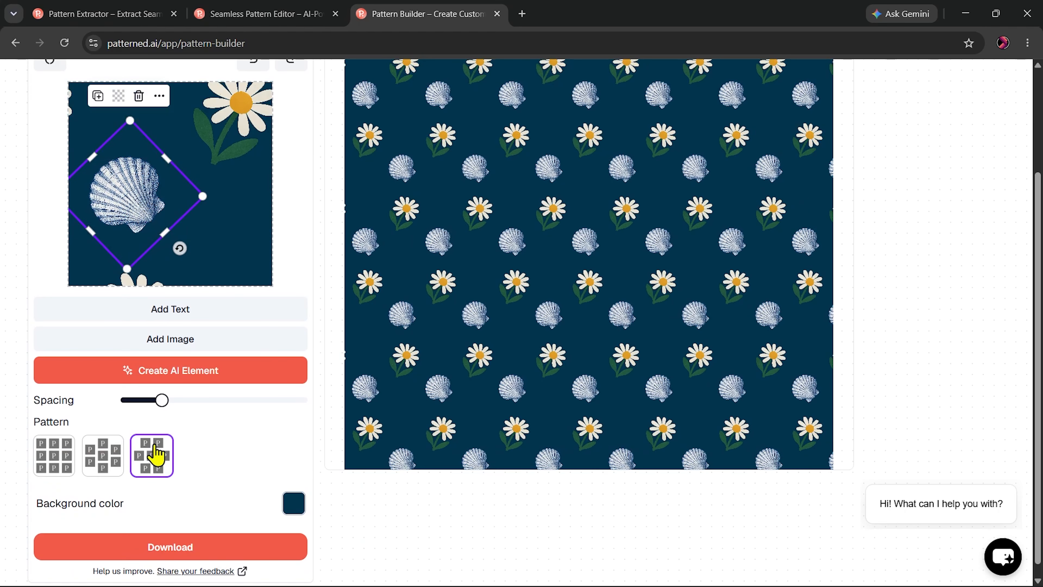
click(102, 462)
click(52, 460)
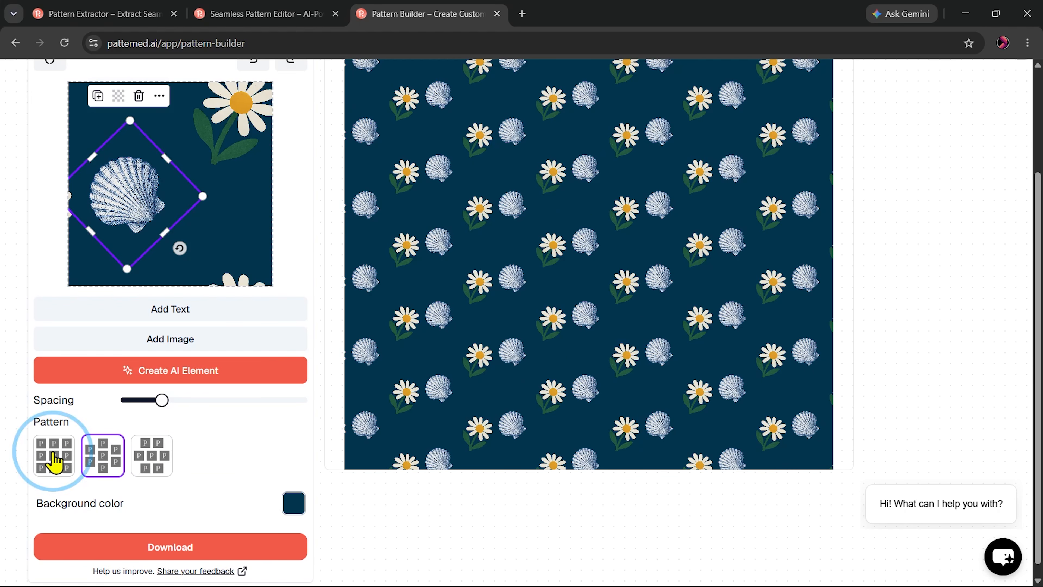